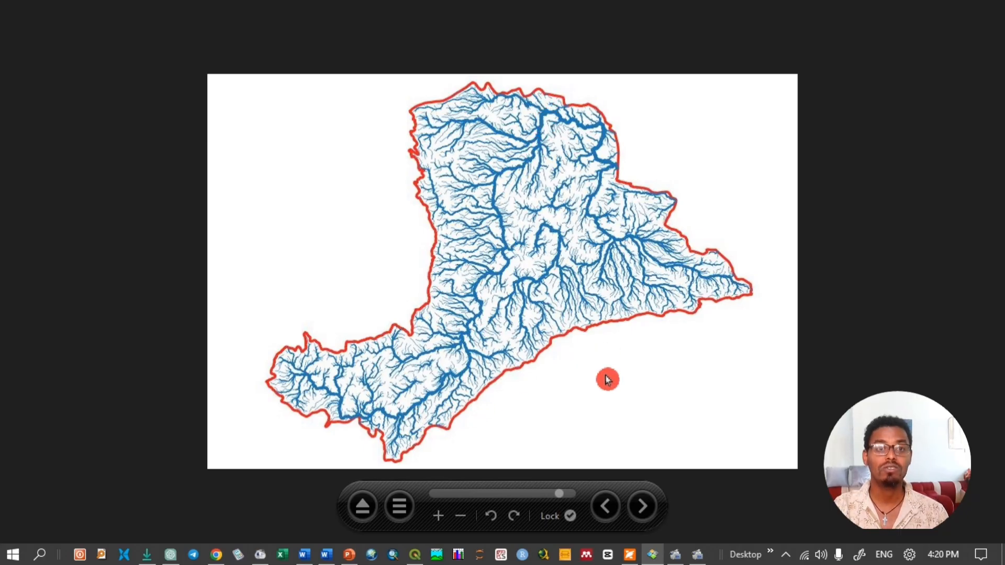
Compare the plain and the styled river map images, and switch to QGIS.
click(613, 508)
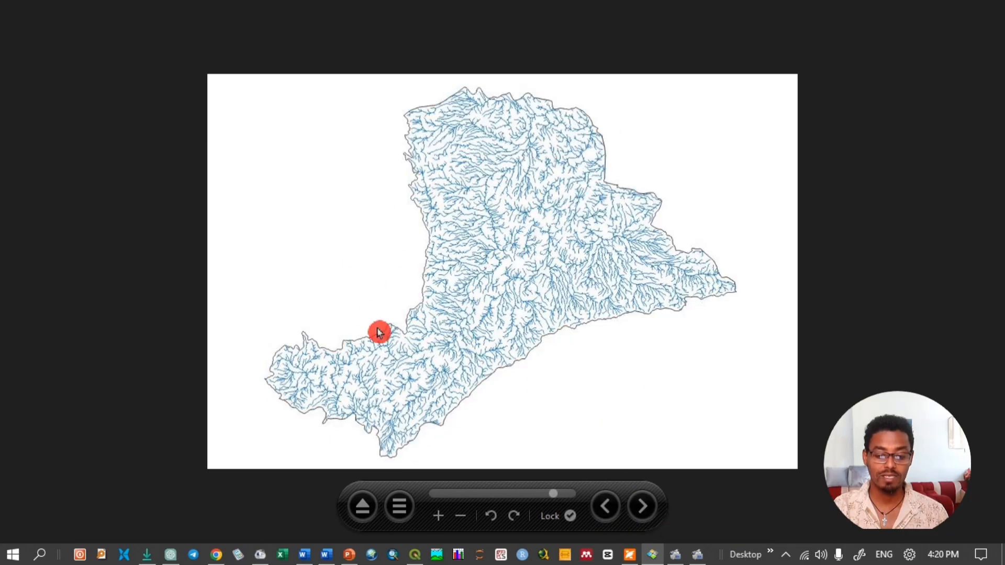
click(640, 514)
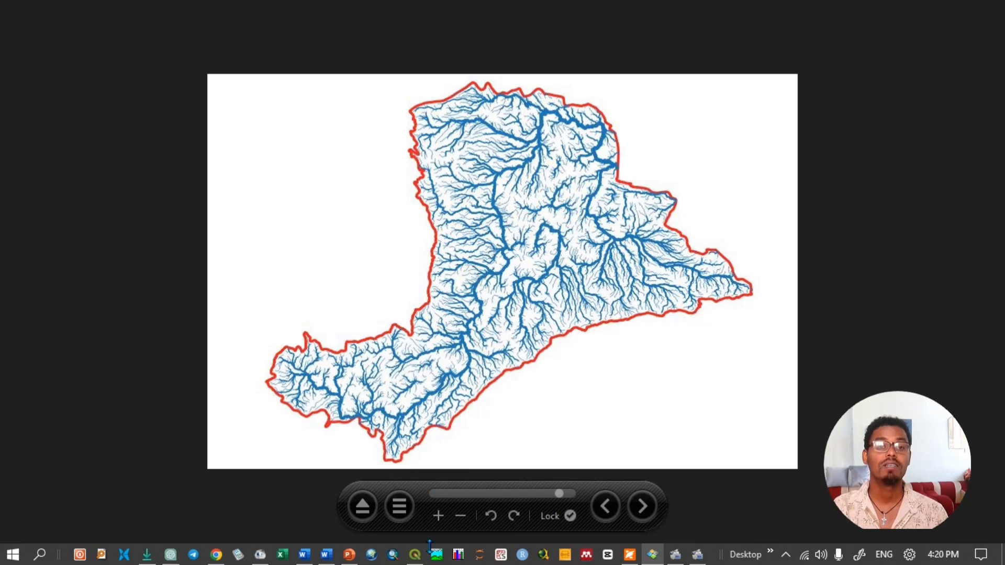
click(413, 557)
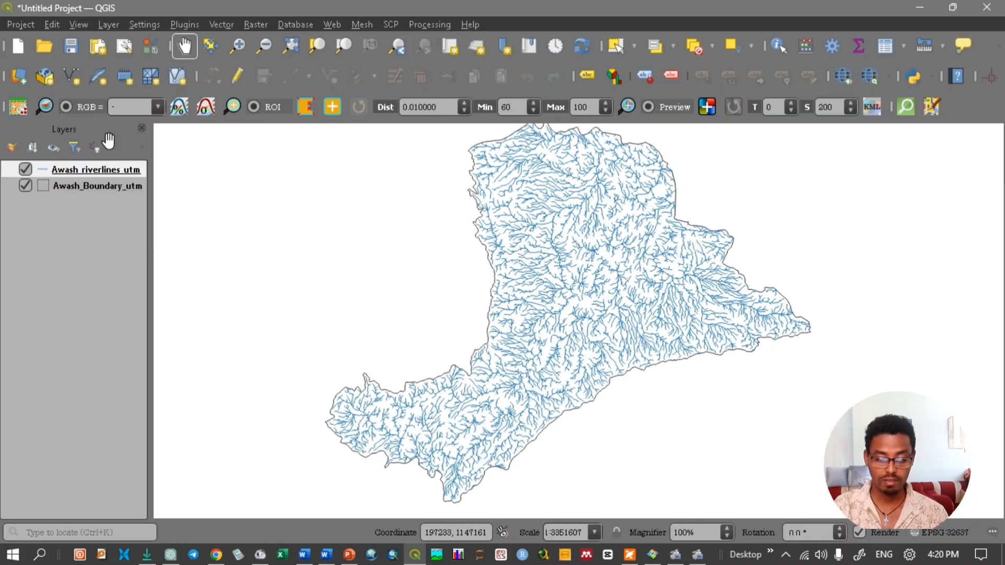
click(105, 25)
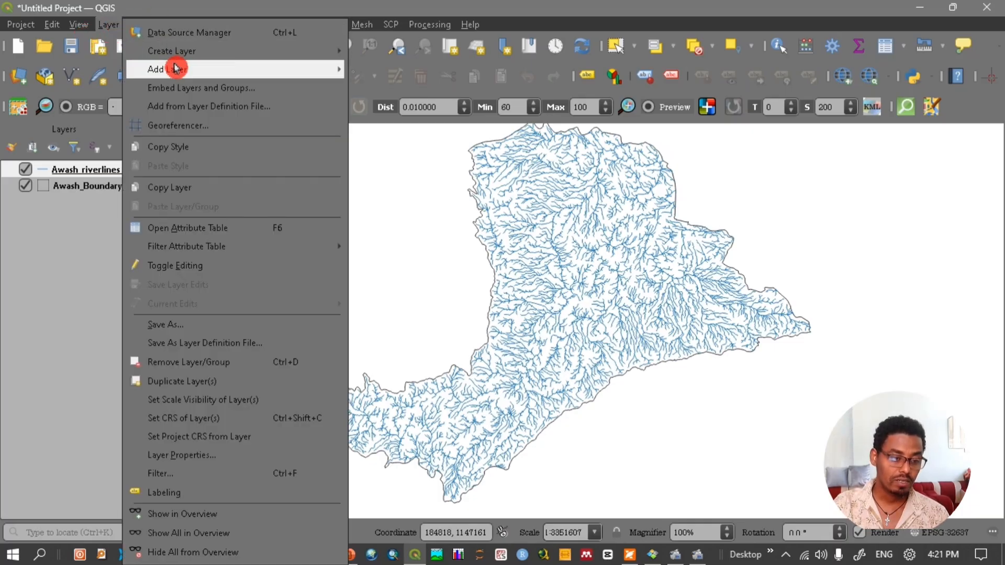
mouse_move(224, 71)
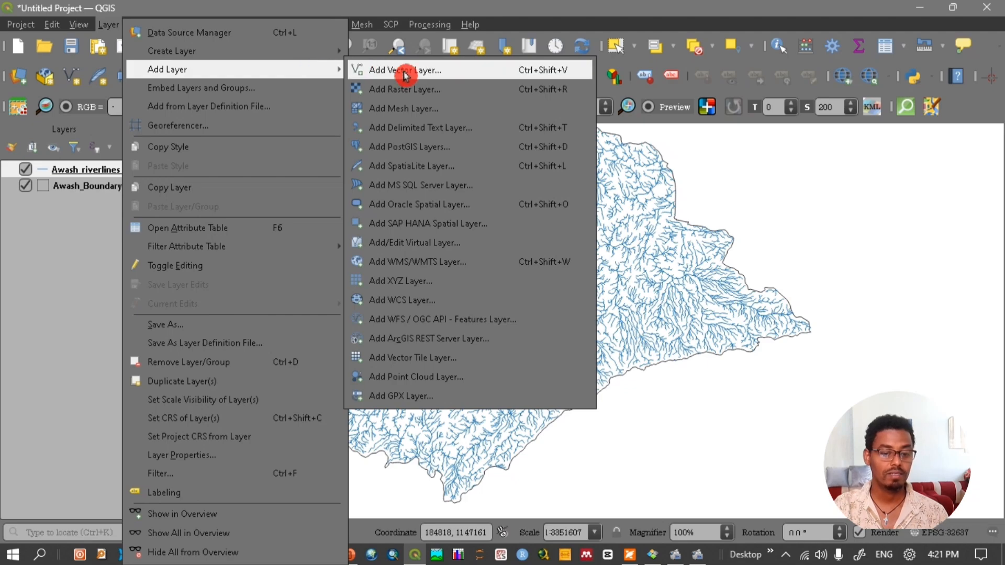
click(450, 75)
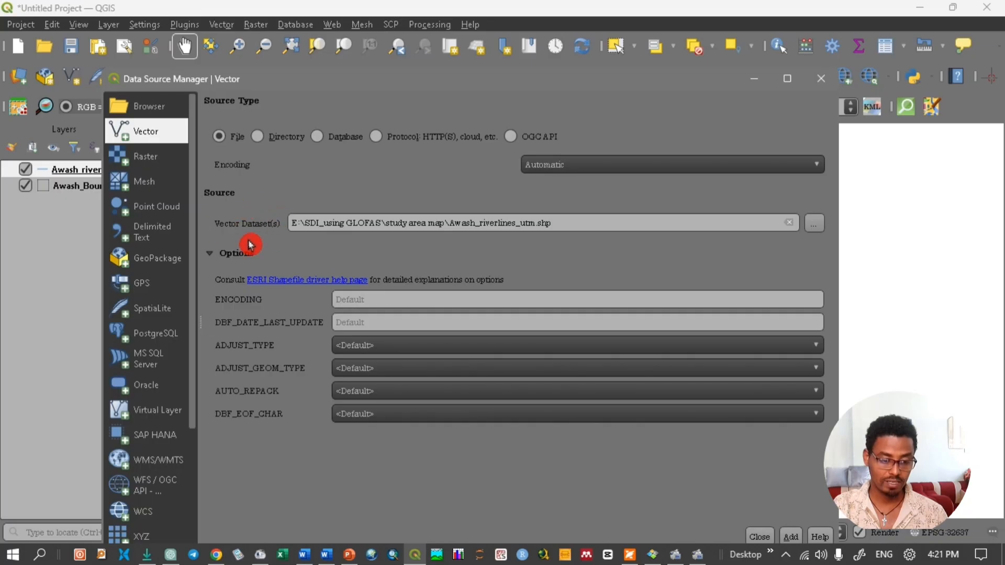
click(816, 230)
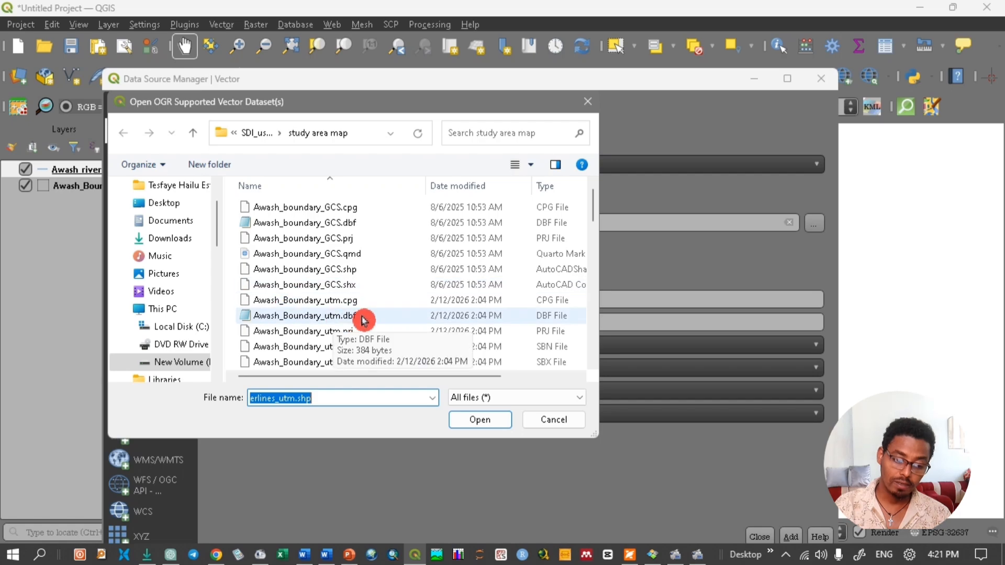
click(587, 108)
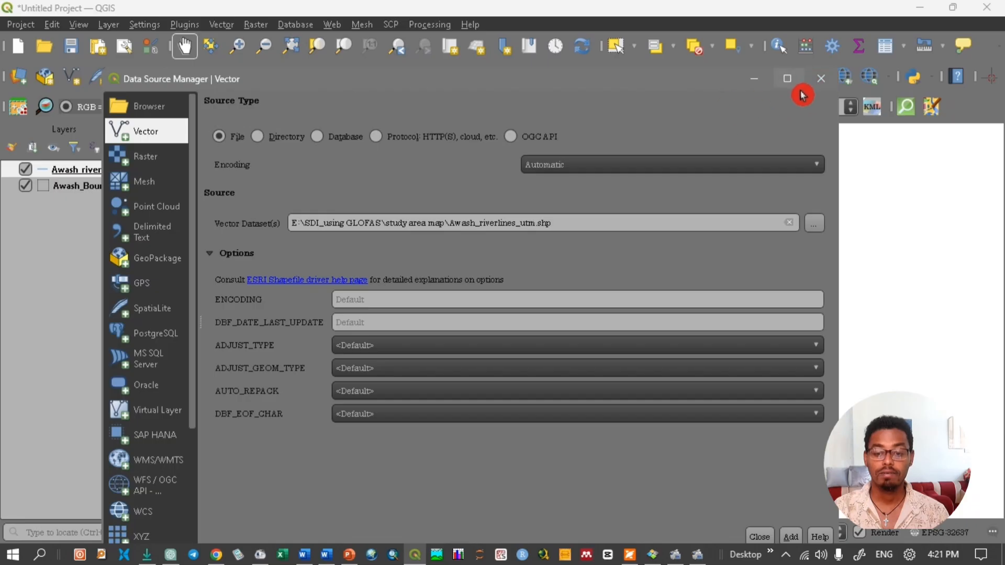
click(820, 79)
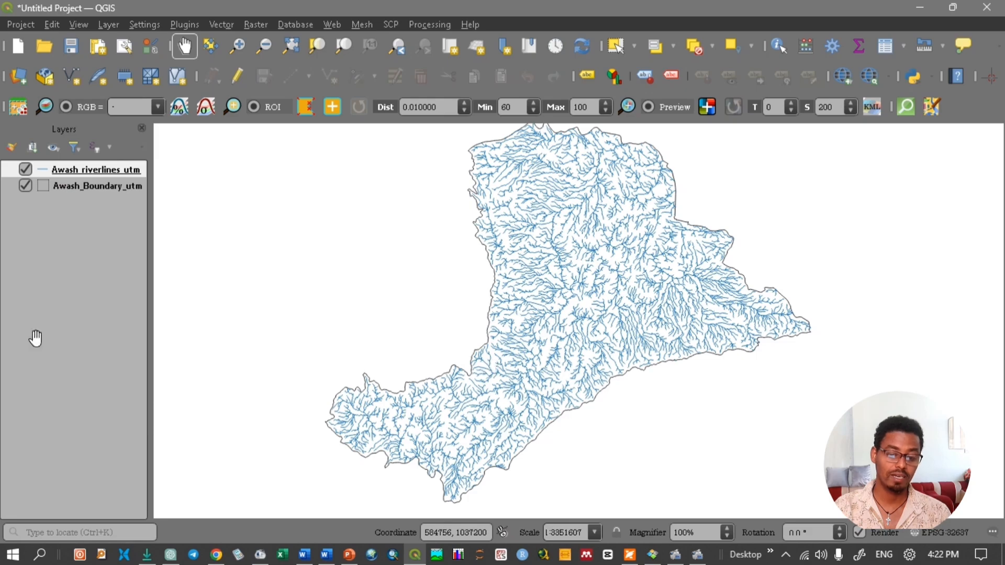
Examine the attribute table of the Awash_riverlines_utm layer, sorting its features by ORD_STRA in descending order.
right_click(88, 177)
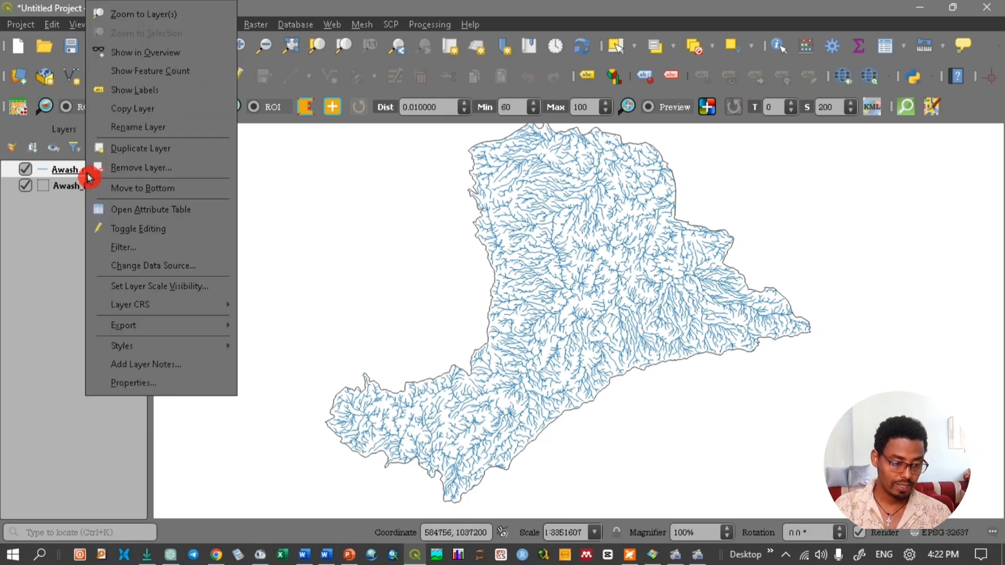
click(191, 211)
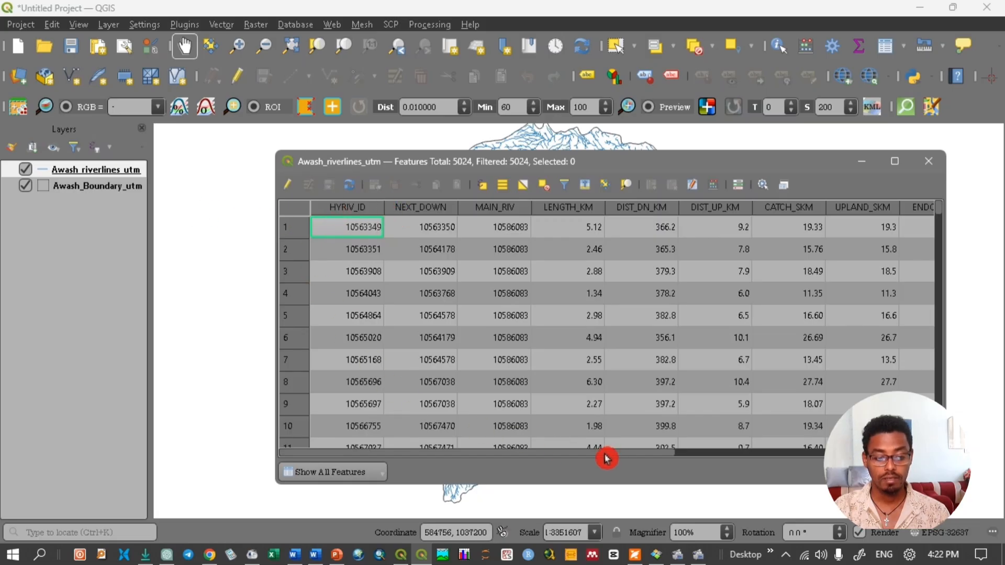
mouse_move(606, 459)
mouse_down()
mouse_move(826, 460)
mouse_move(592, 462)
mouse_up()
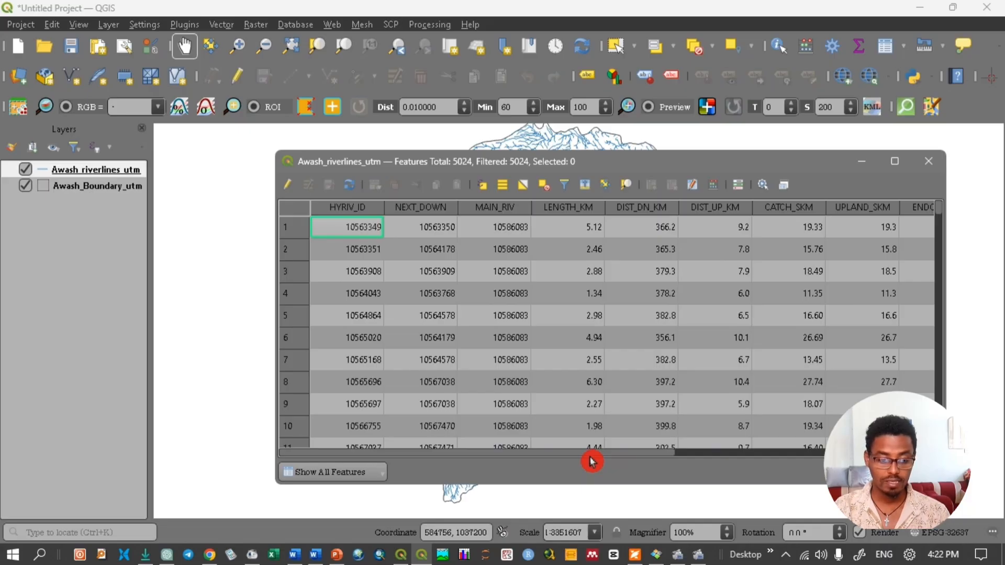
drag(593, 462, 621, 463)
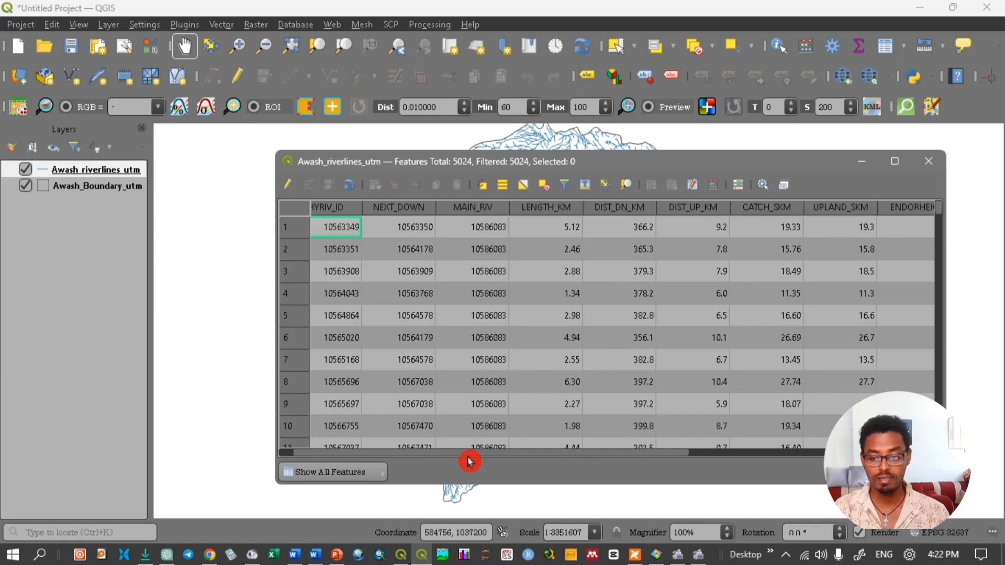
drag(516, 453, 806, 457)
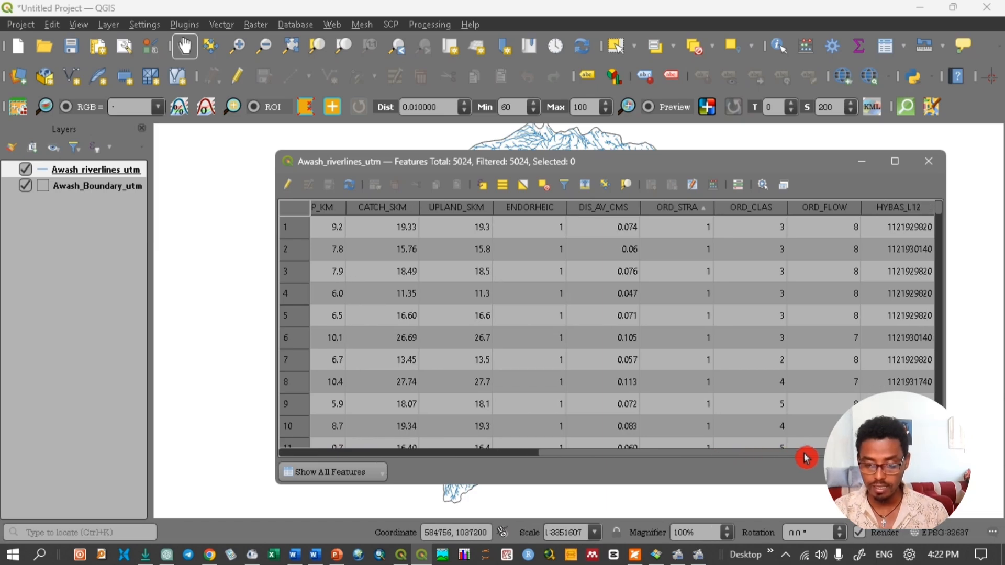
click(697, 208)
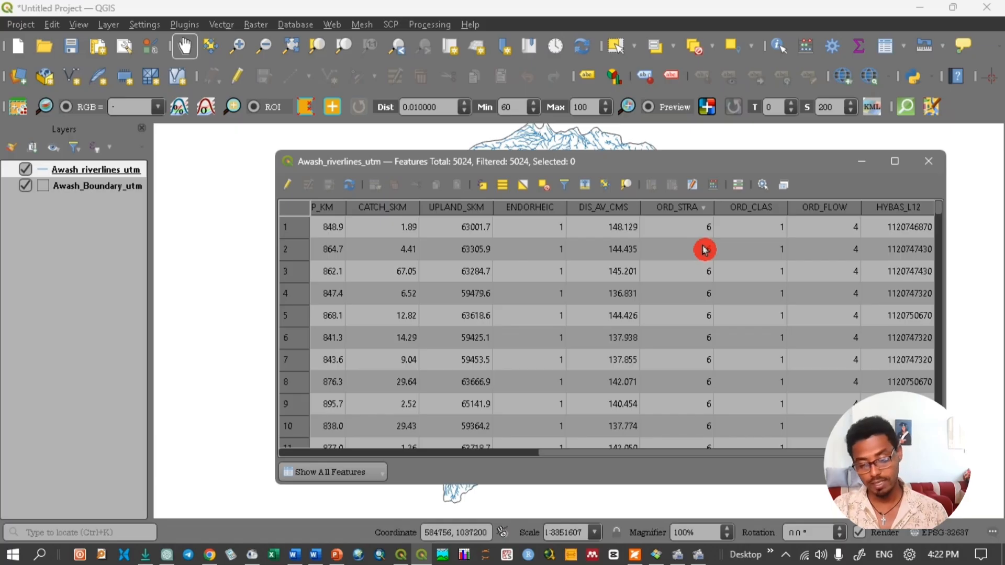
click(937, 216)
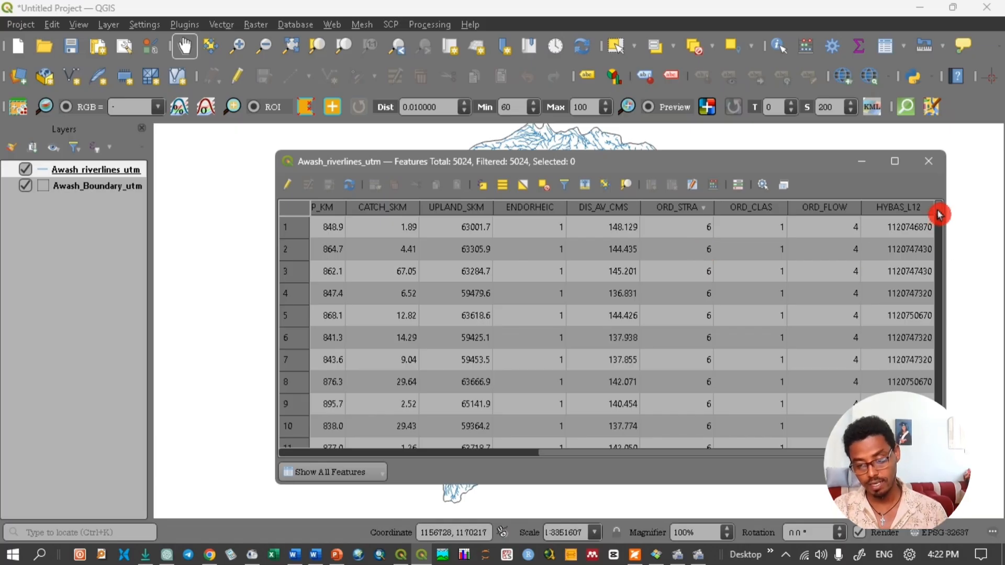
mouse_move(939, 214)
mouse_down()
mouse_move(942, 440)
mouse_move(915, 220)
mouse_move(942, 213)
mouse_up()
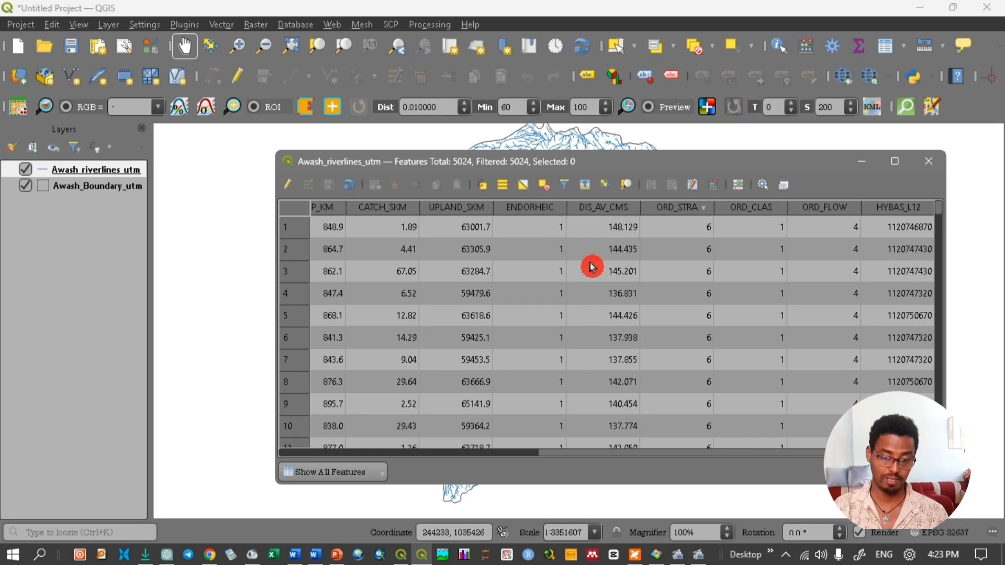
click(929, 161)
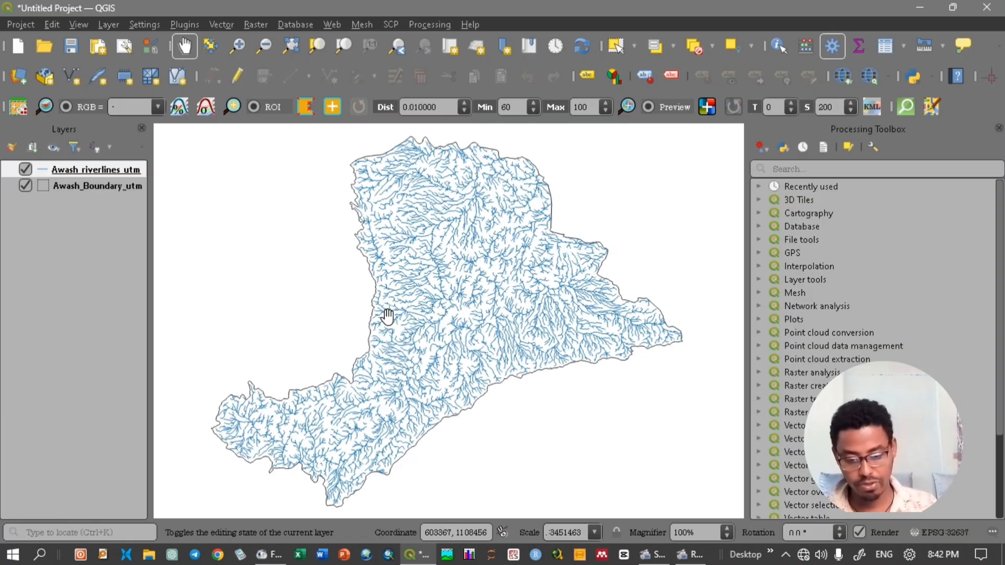
Change the symbology of the Awash_riverlines_utm layer to Rule-based.
click(40, 309)
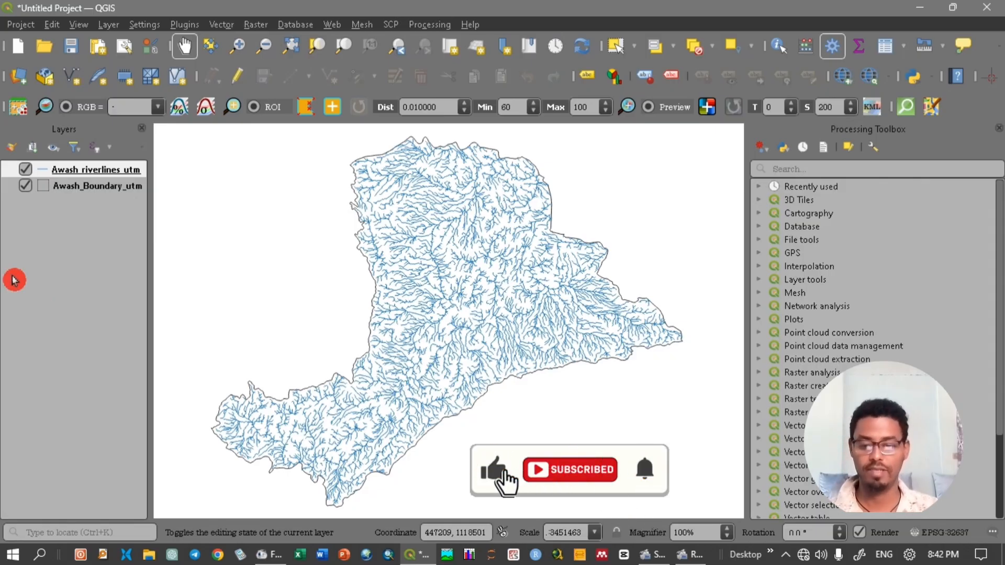
right_click(105, 173)
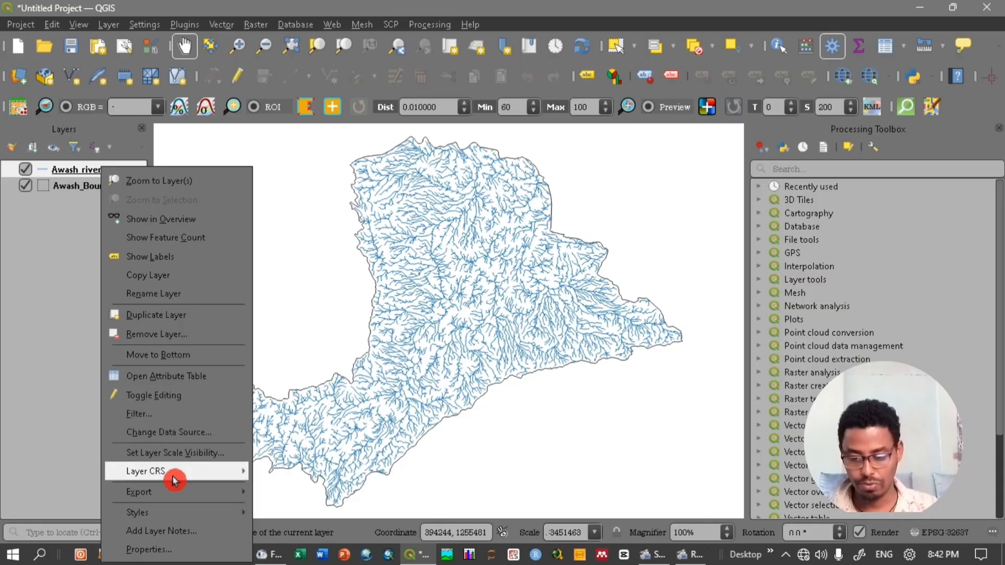
click(186, 551)
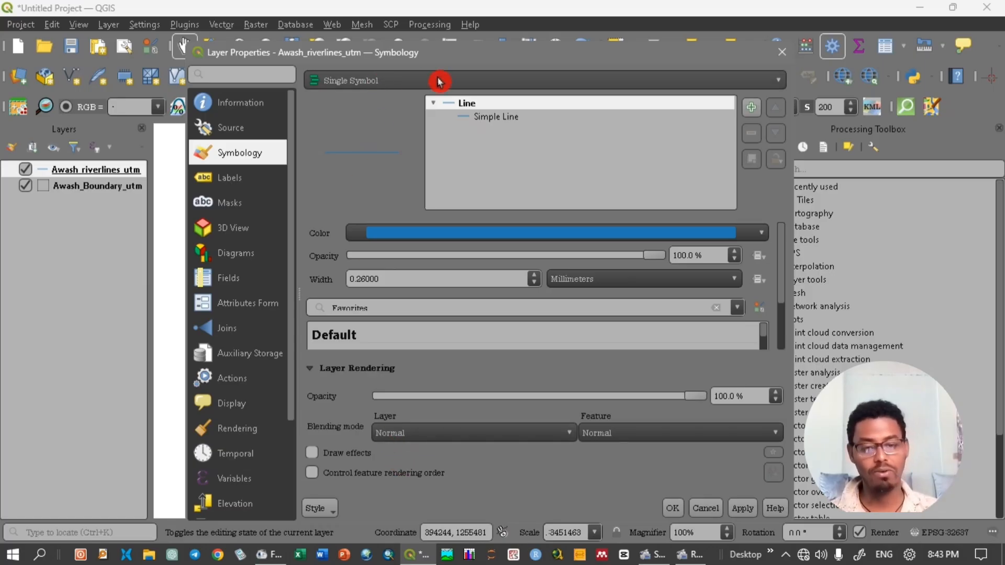
click(779, 83)
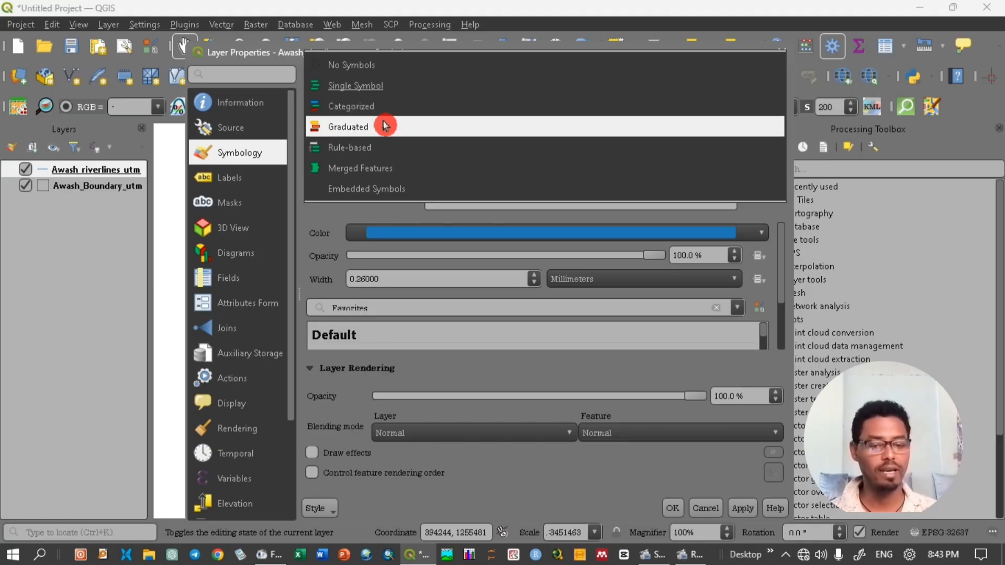
click(362, 151)
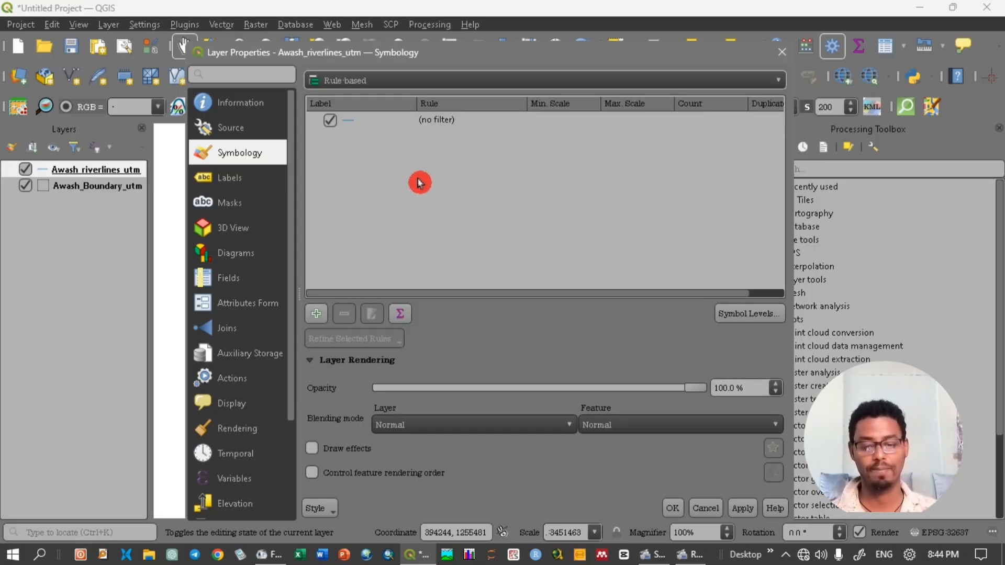
Add a new symbology rule with the filter "ORD_STRA" = 1.
click(318, 314)
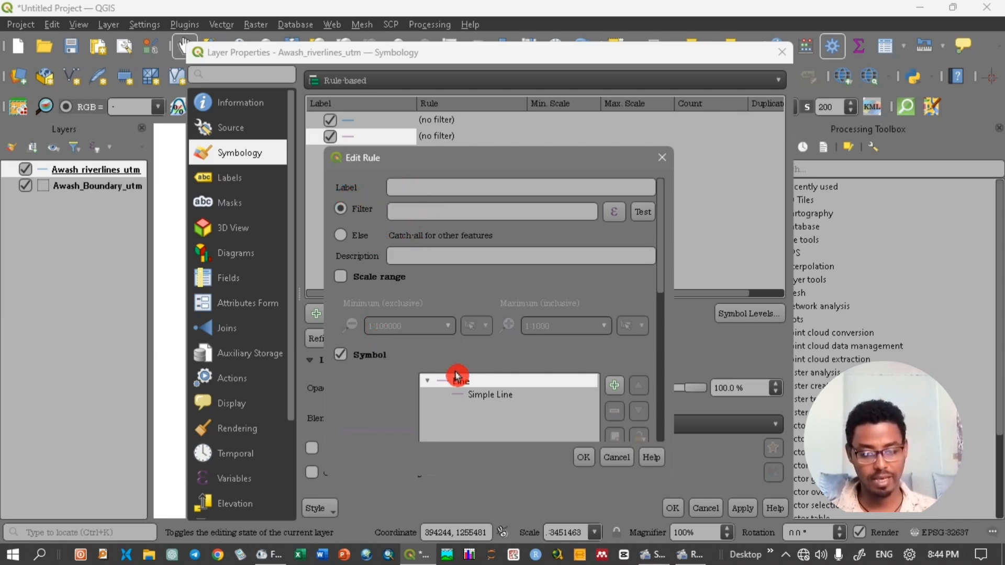
scroll(656, 277, down, 5)
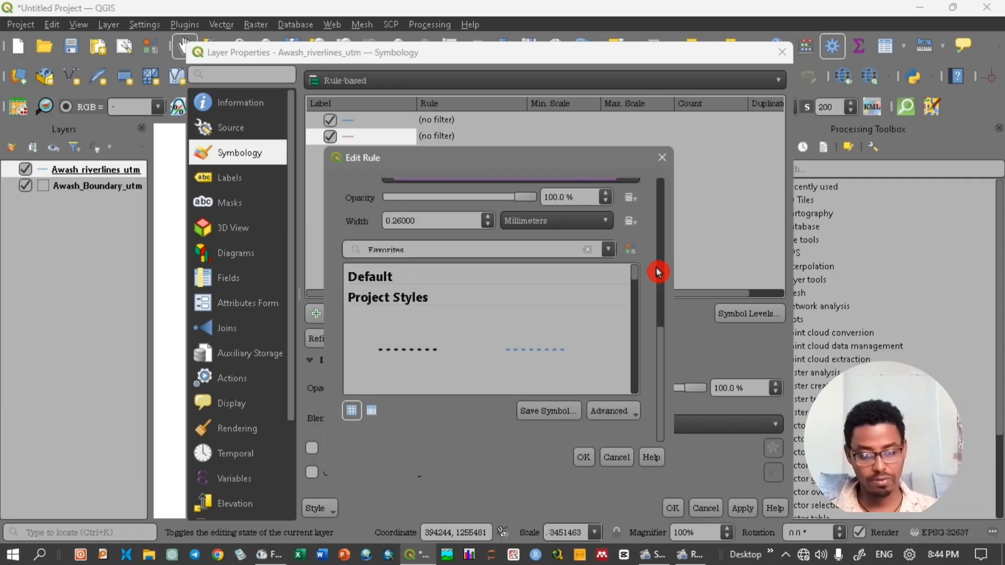
scroll(656, 270, up, 5)
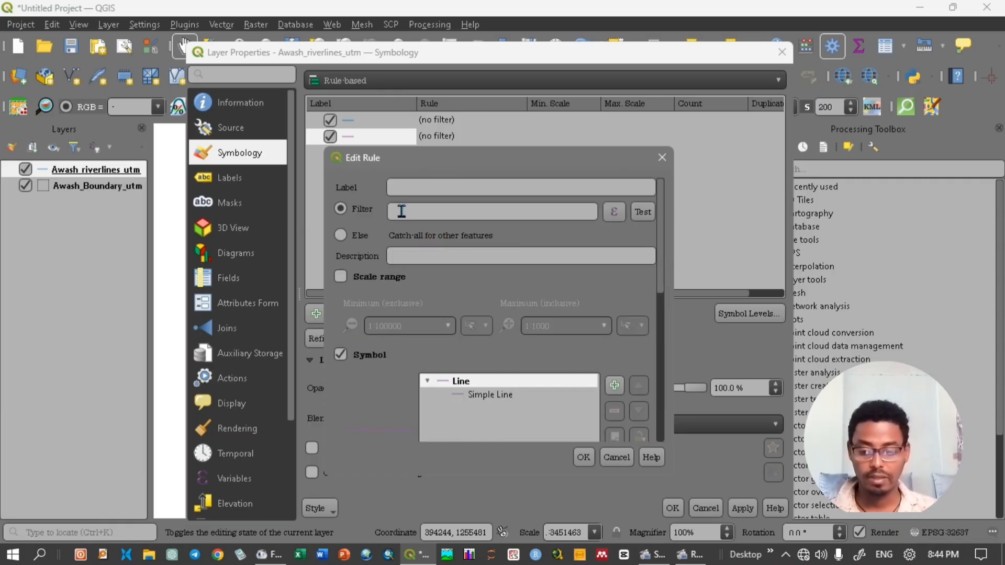
click(367, 213)
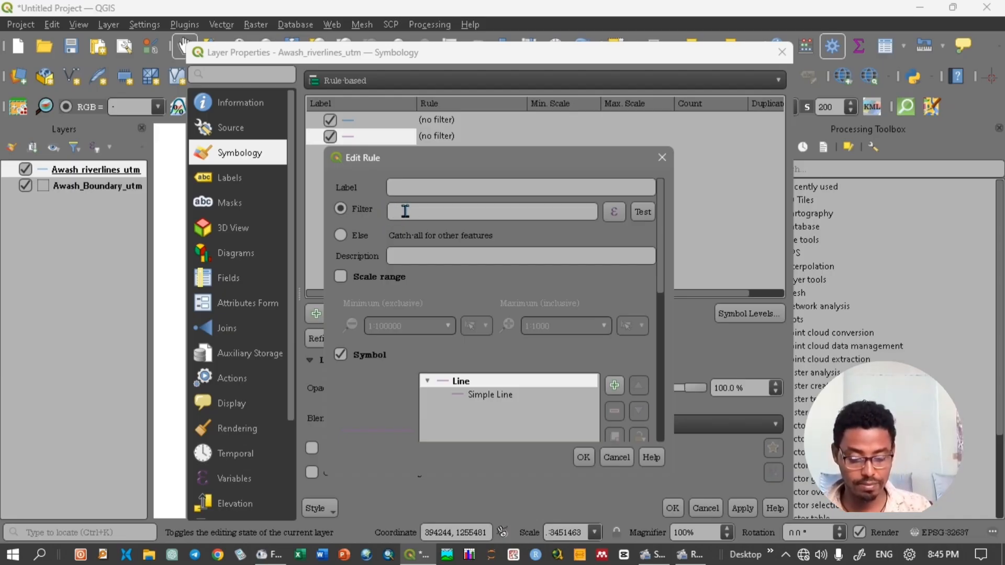
click(405, 211)
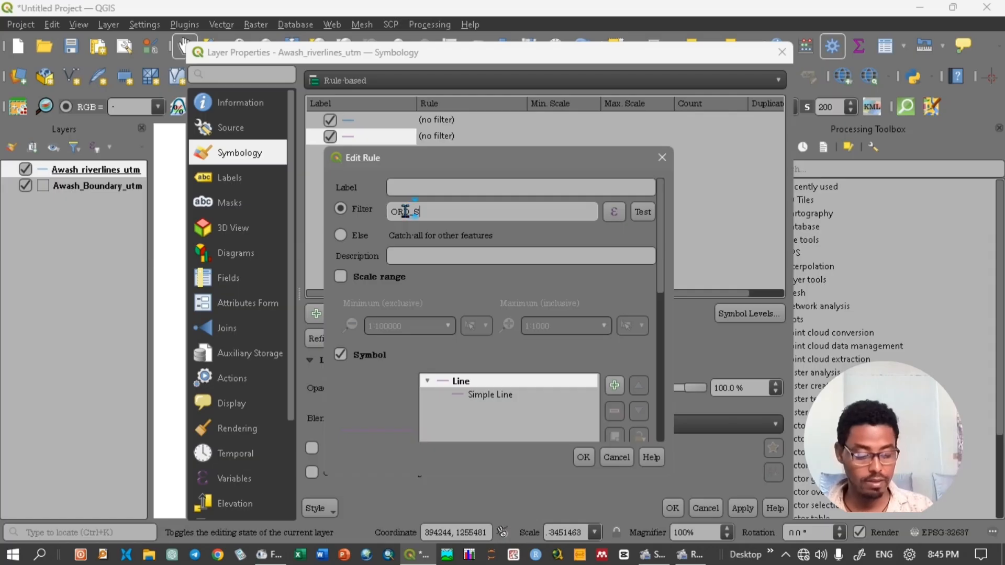
text(TR)
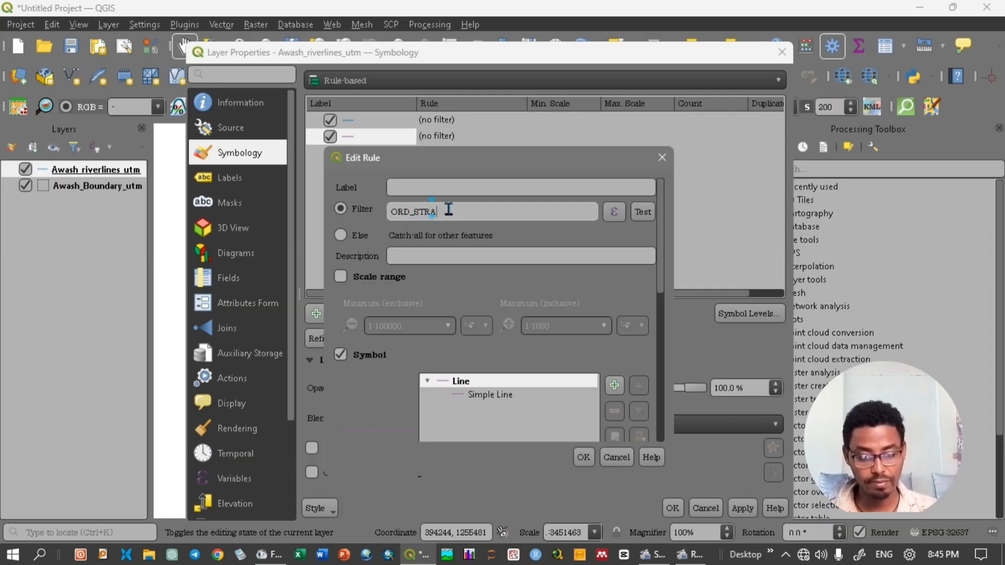
text(A")
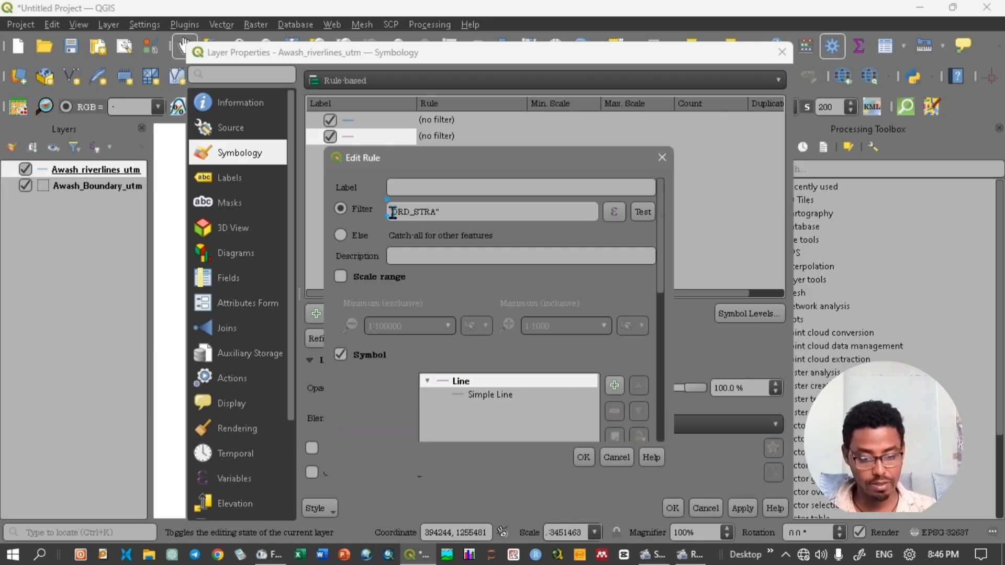
text(")
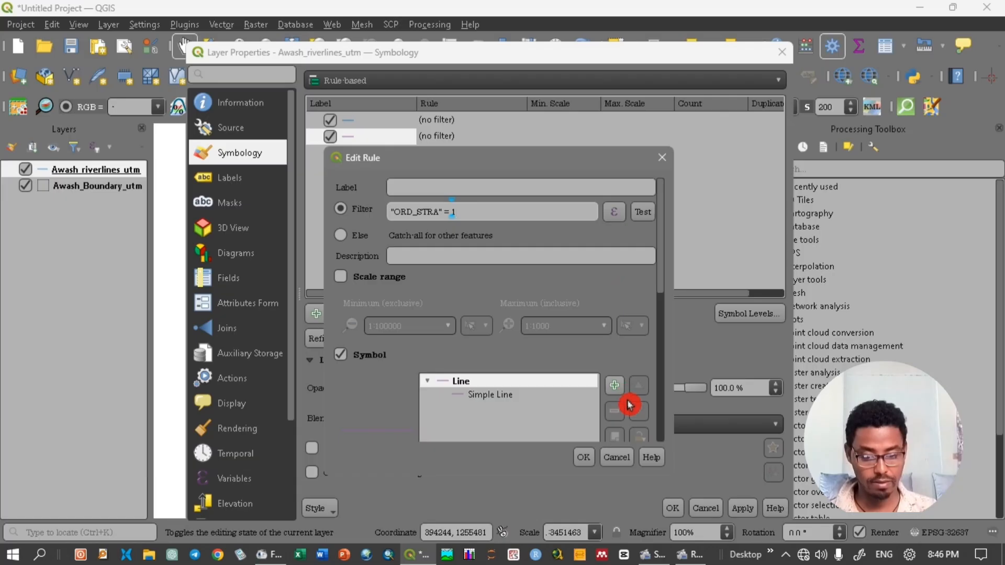
Set the new rule's line colour to the recently used medium blue and accept the rule.
scroll(617, 336, down, 3)
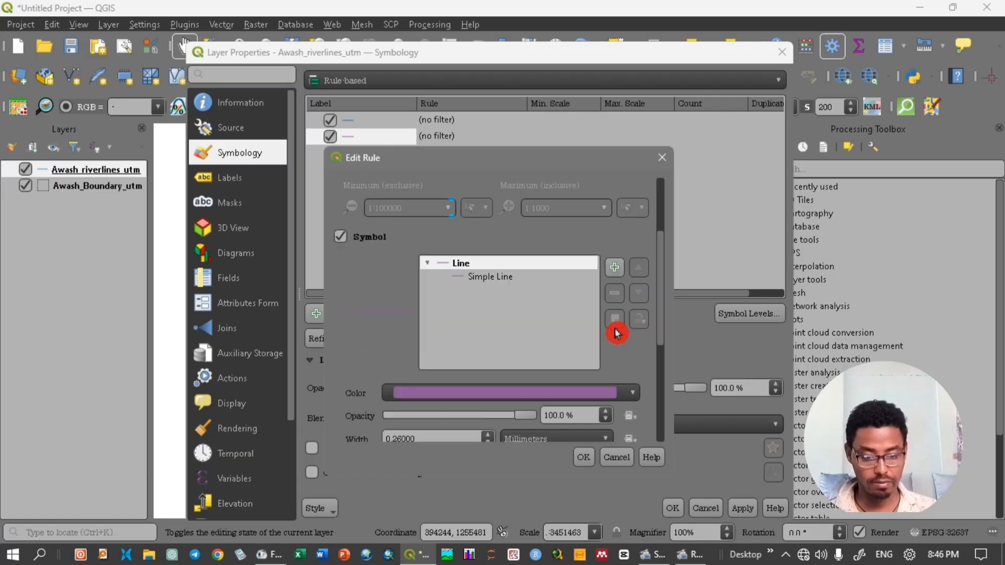
click(631, 399)
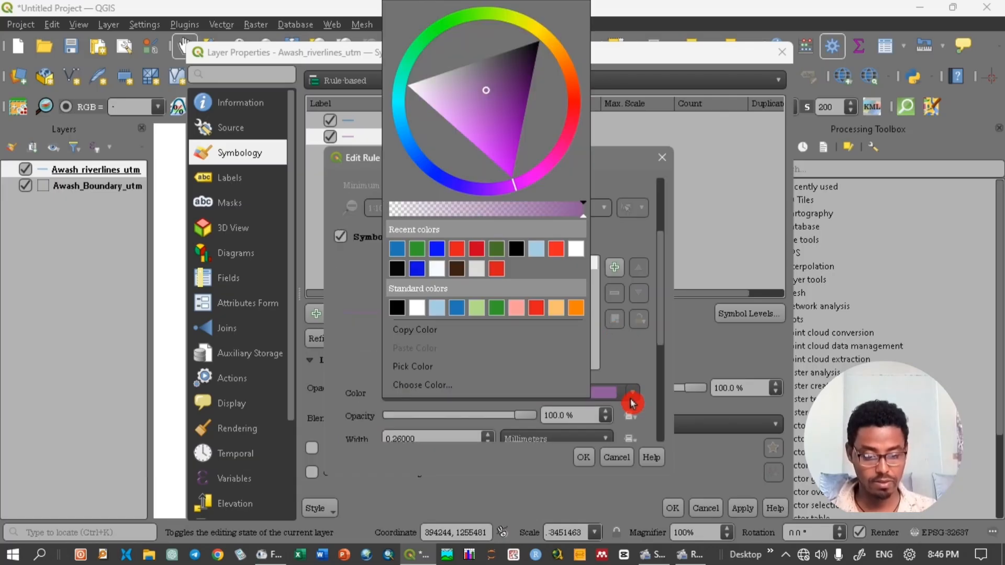
click(396, 252)
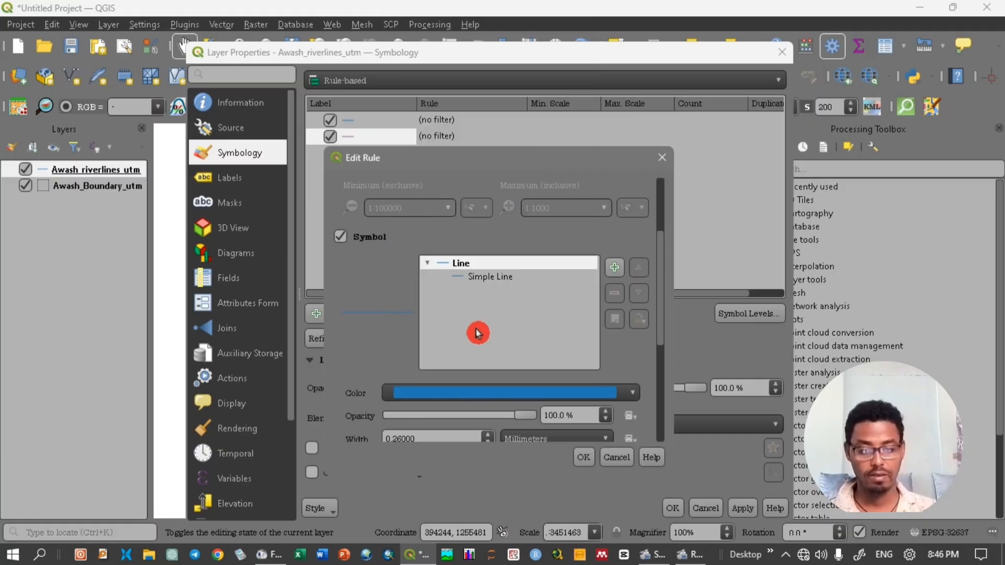
click(584, 458)
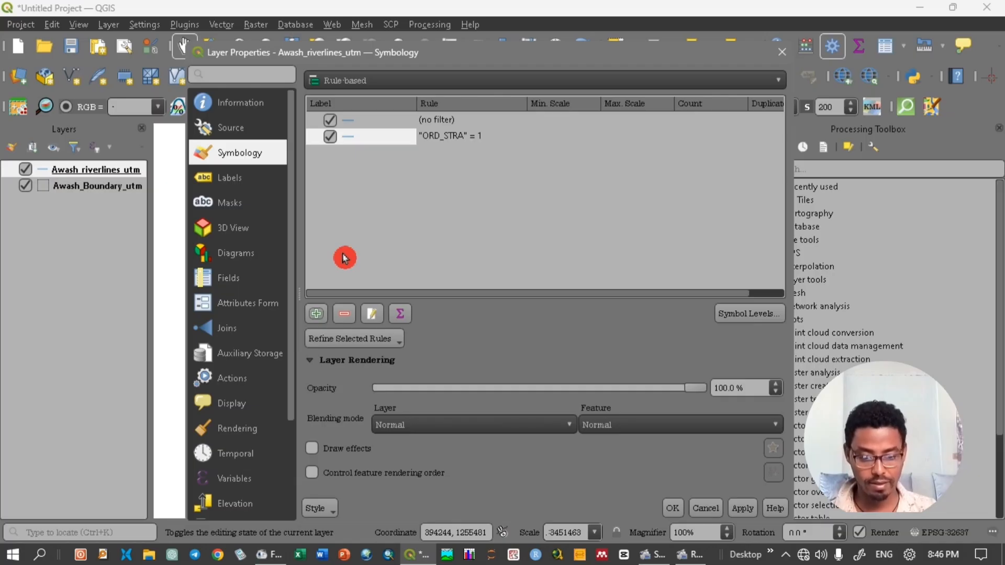
Add another symbology rule with the filter "ORD_STRA" = 2.
click(320, 317)
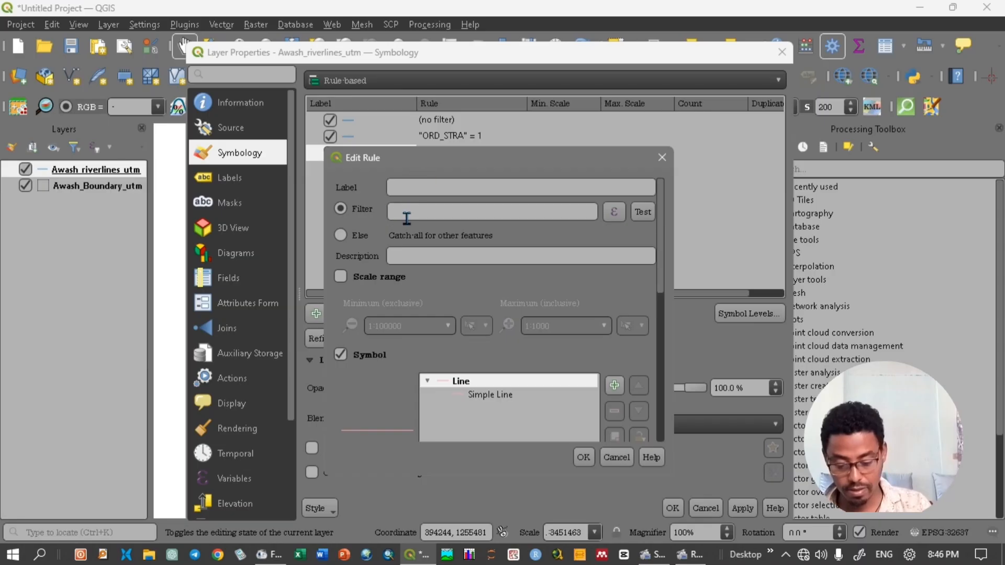
click(405, 215)
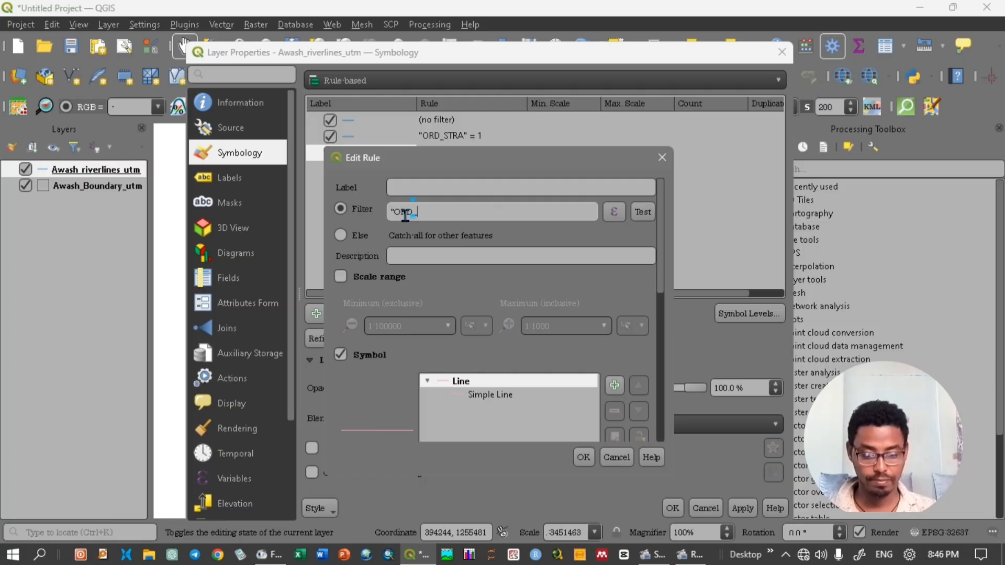
text("ORD_STRA)
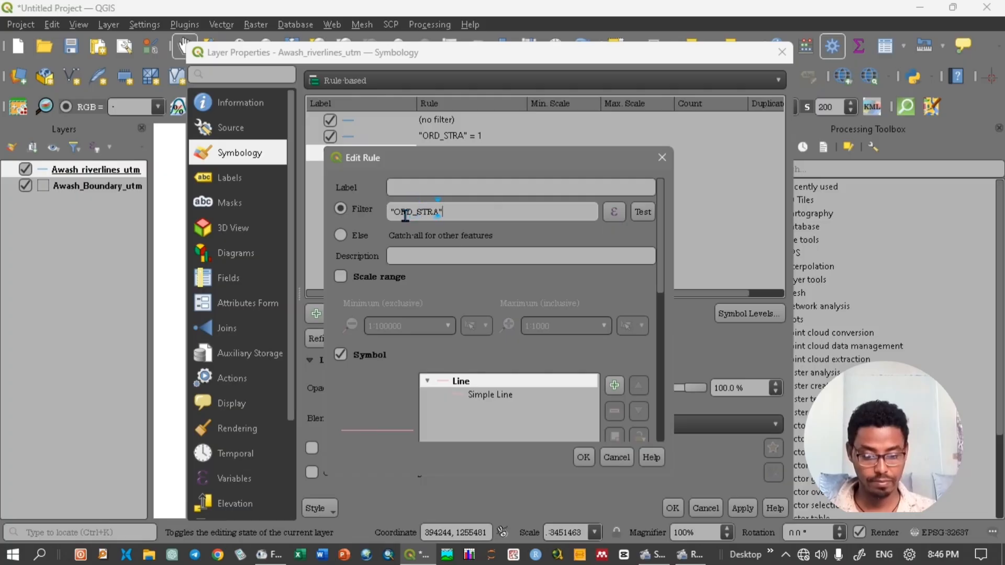
text(" = 2)
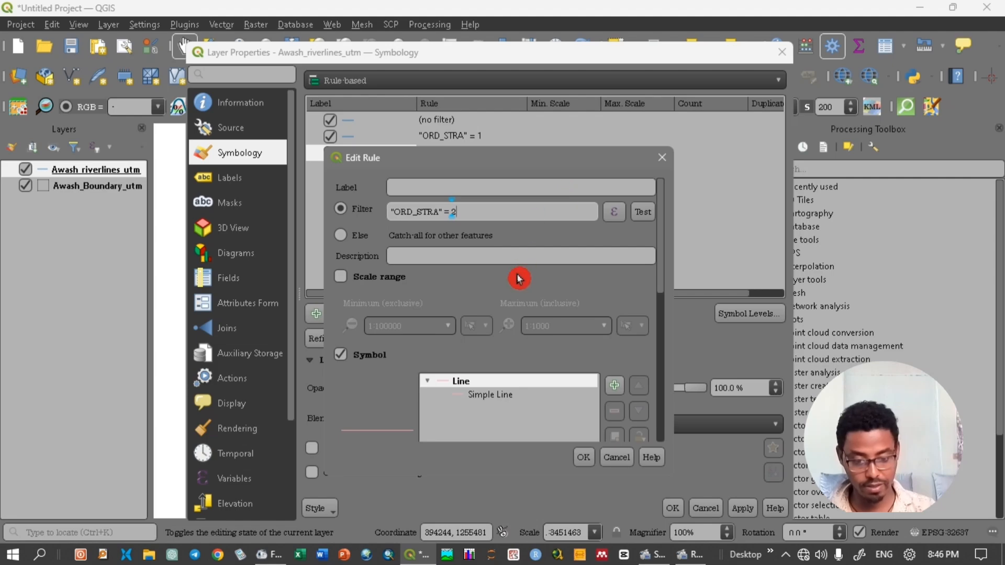
Set the "ORD_STRA" = 2 rule's line width to 0.4 mm and its colour to the recently used medium blue, and accept the rule.
scroll(518, 277, down, 5)
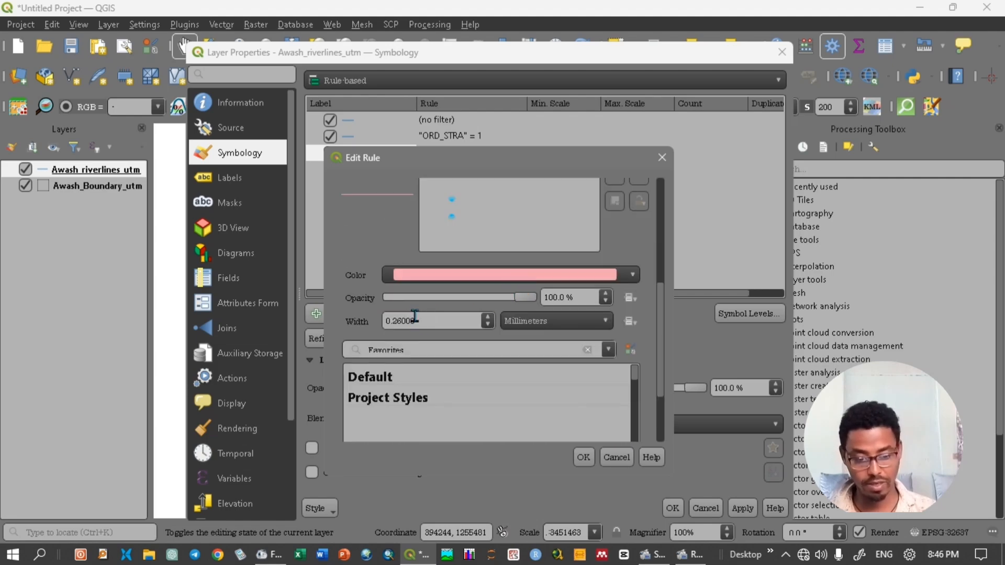
click(403, 321)
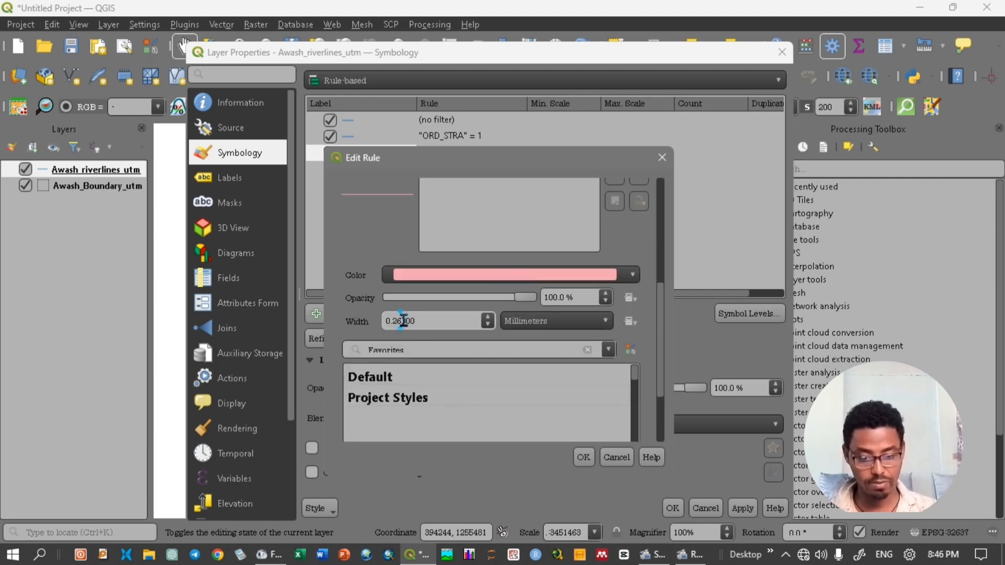
key(BackSpace)
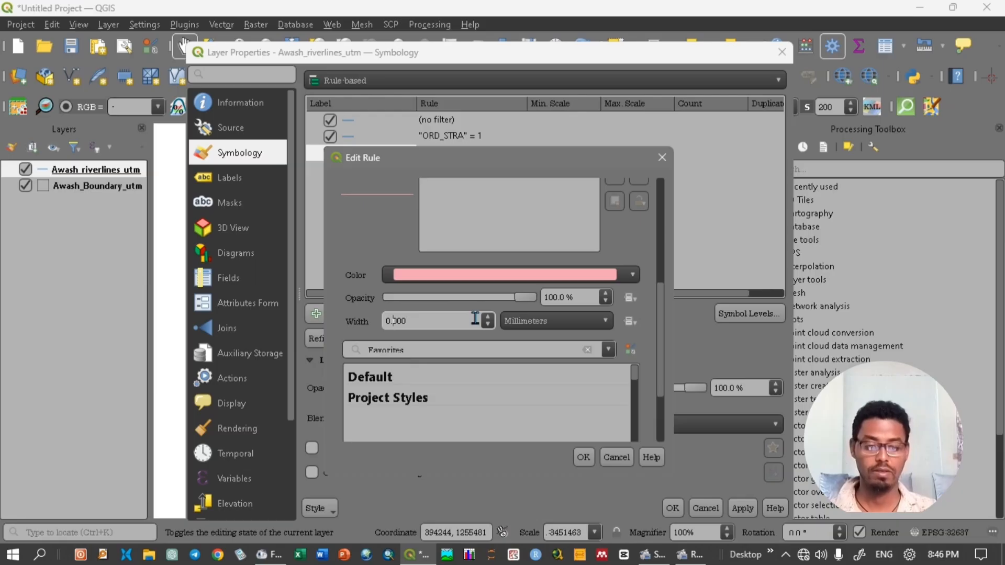
text(40000)
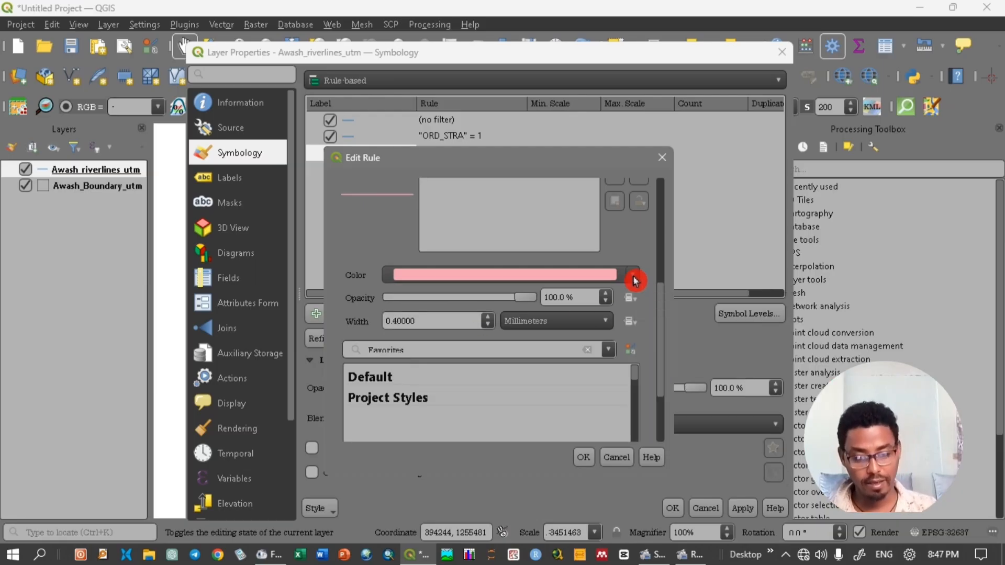
click(634, 281)
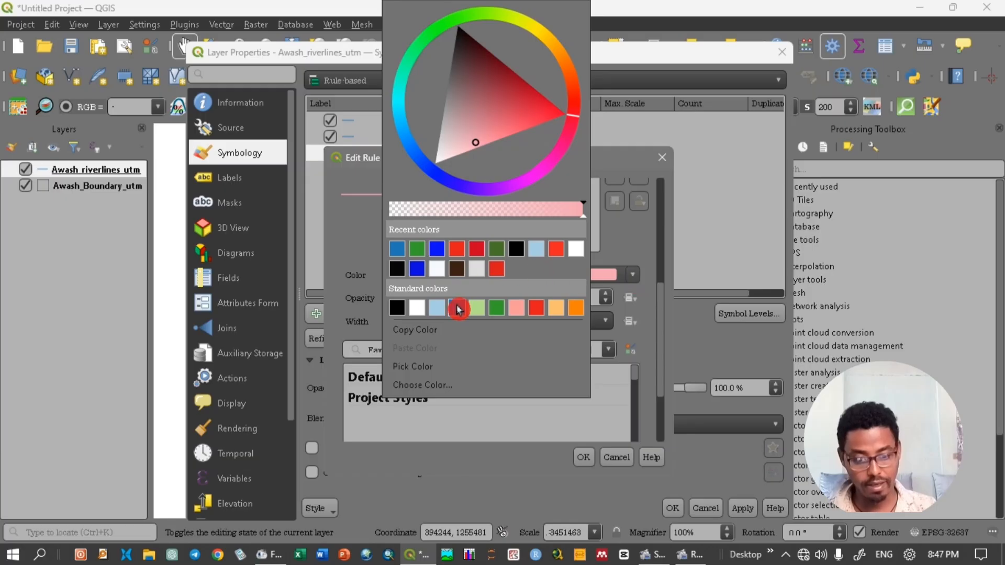
click(398, 255)
click(585, 458)
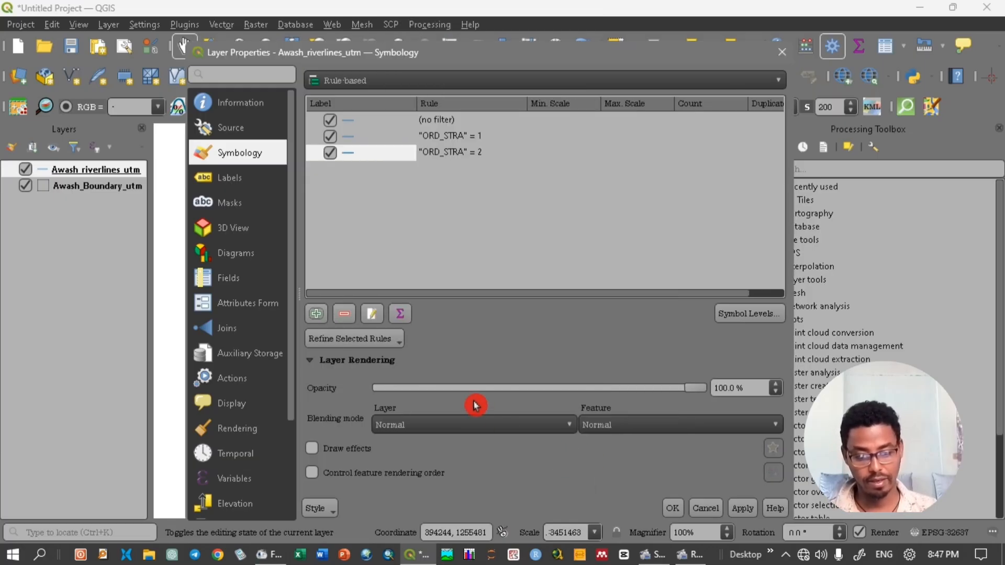
Add a rule with the filter "ORD_STRA" = 3 and a 0.6 mm wide line in the recently used medium blue.
click(316, 314)
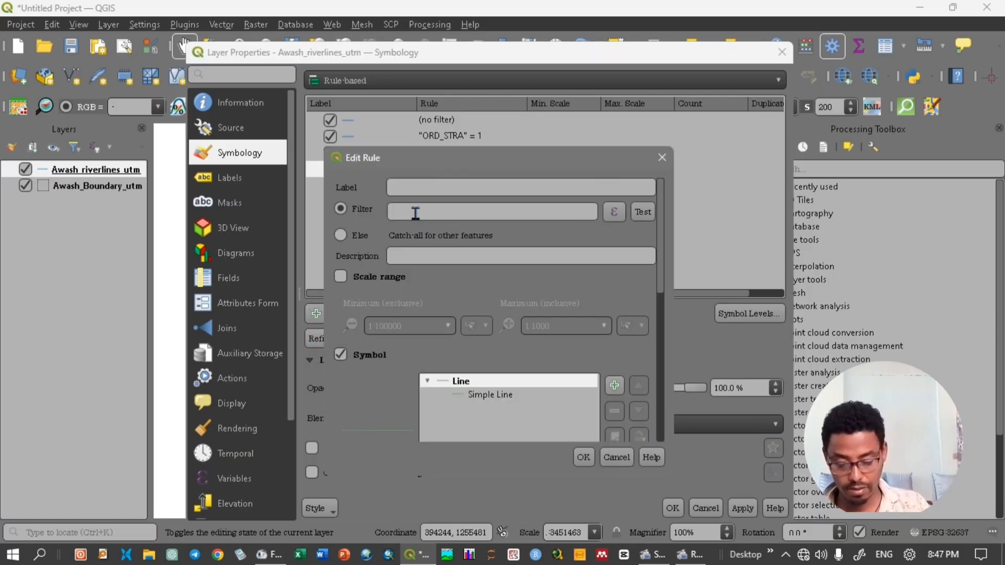
click(438, 211)
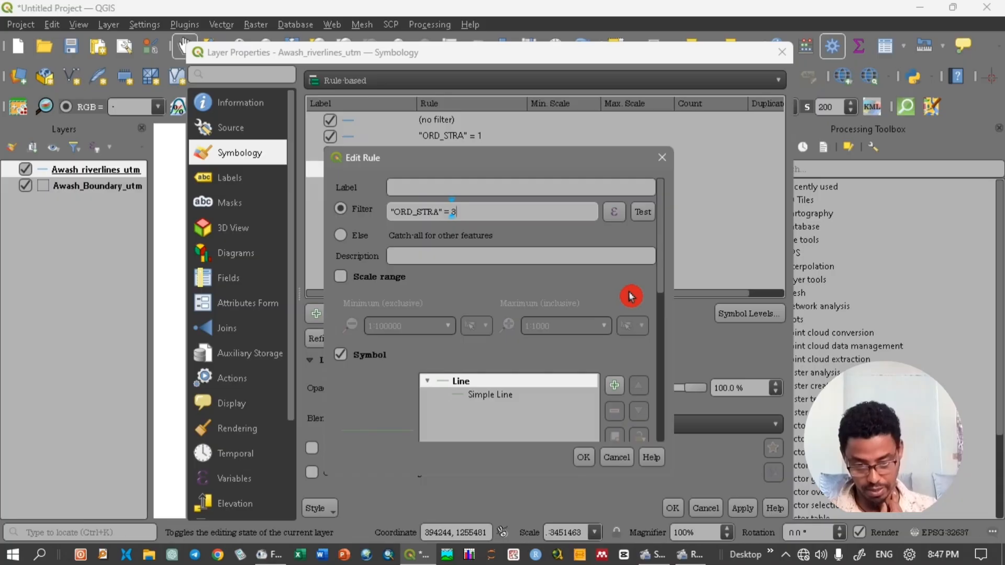
scroll(631, 297, down, 5)
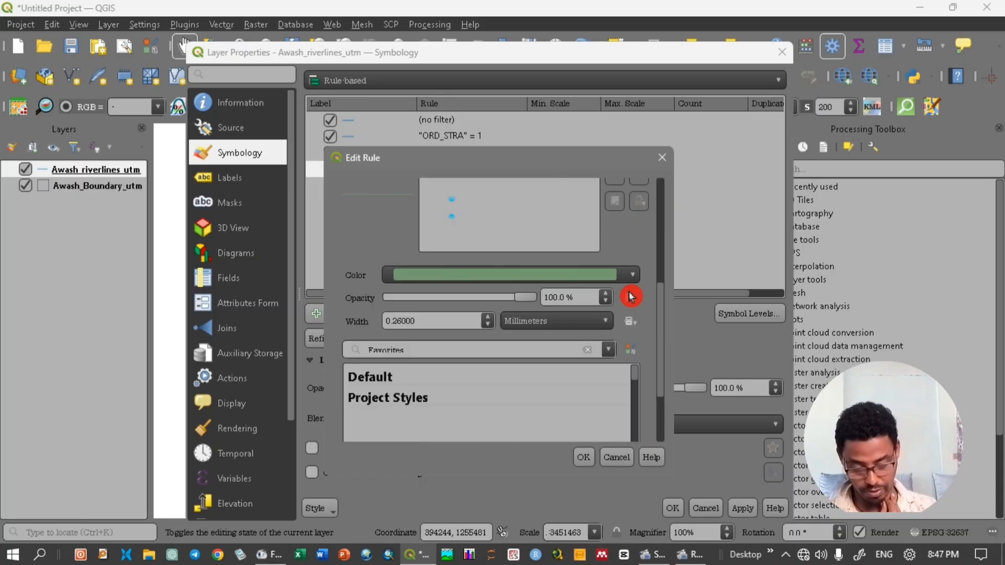
click(397, 322)
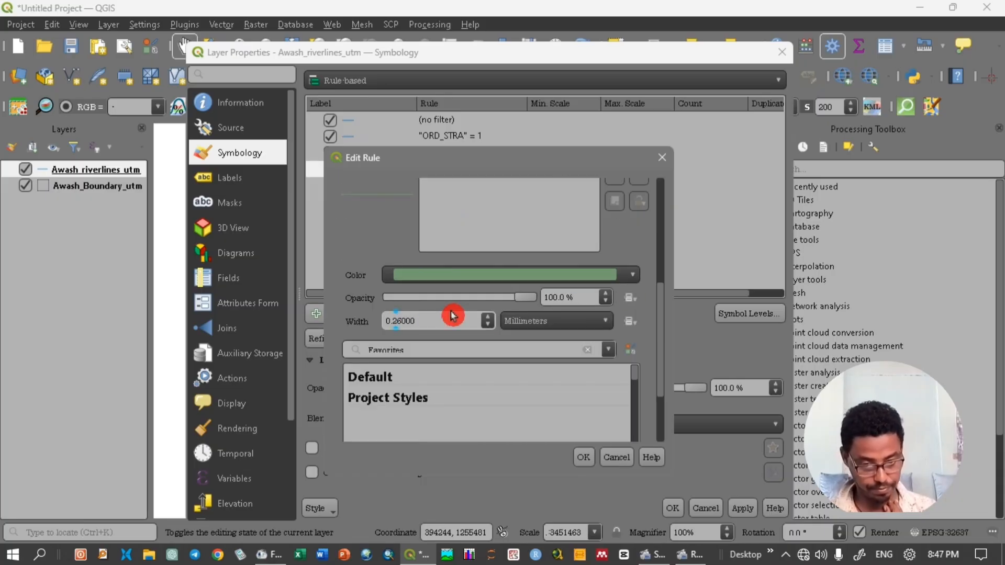
key(BackSpace)
key(Delete)
text(3)
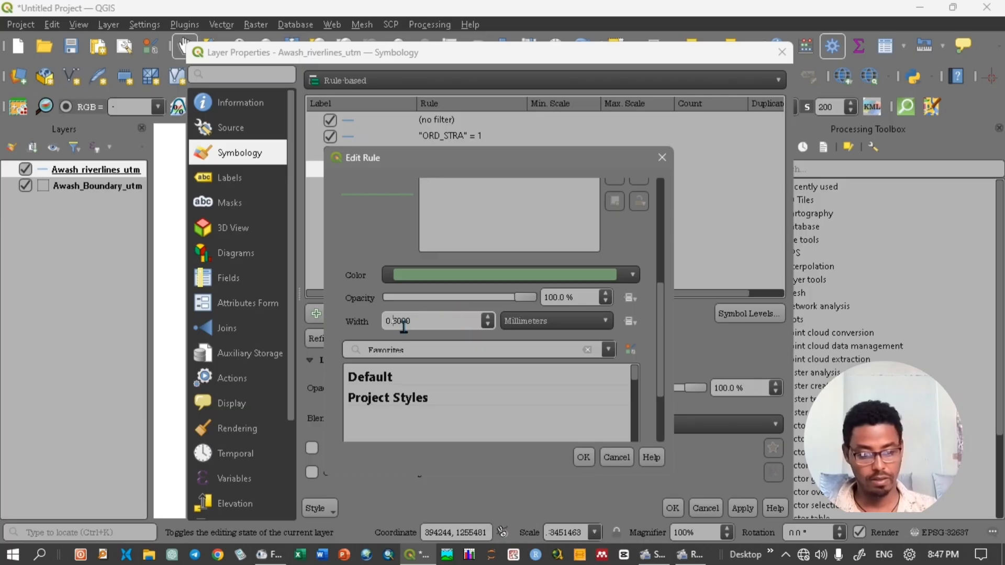
click(631, 280)
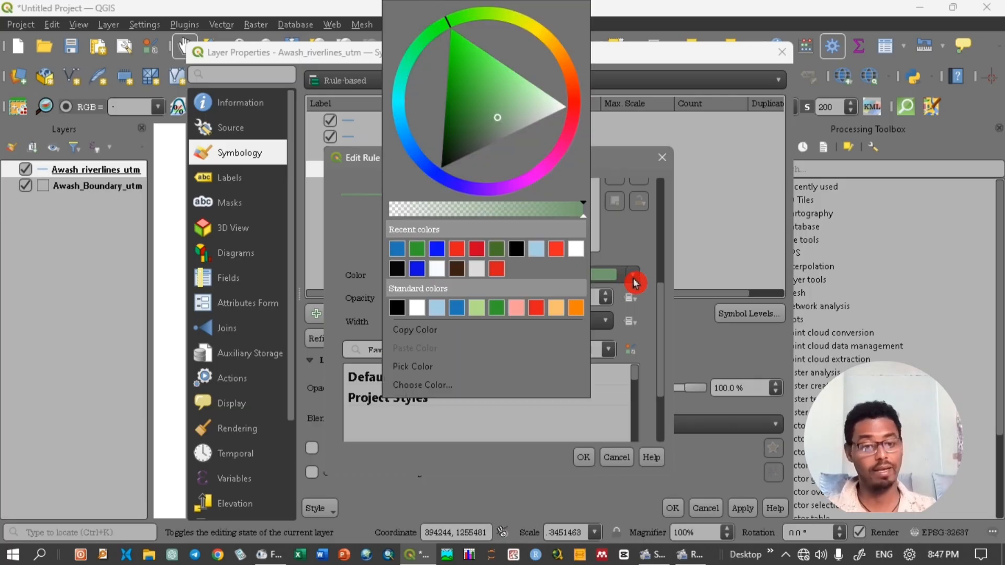
click(397, 251)
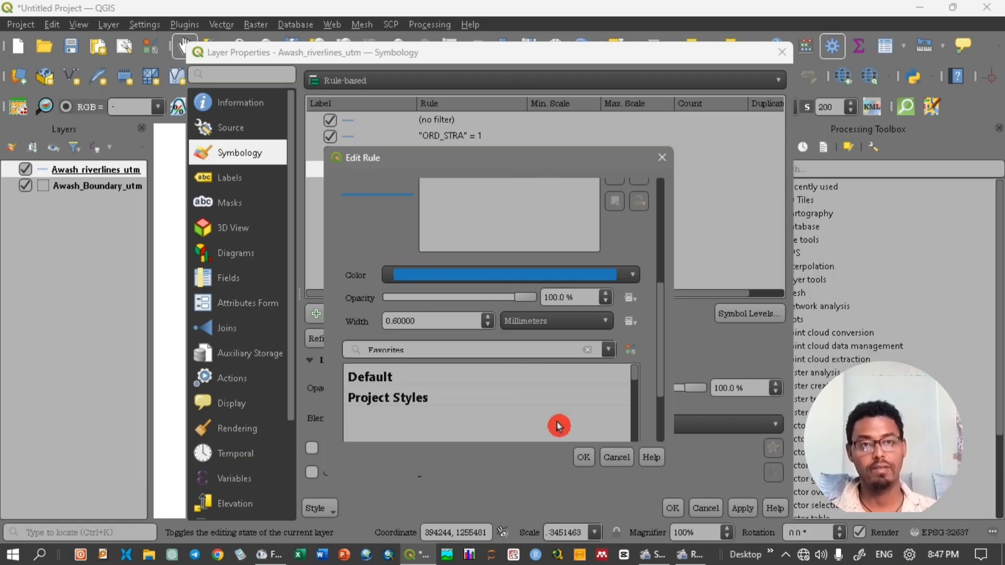
click(582, 458)
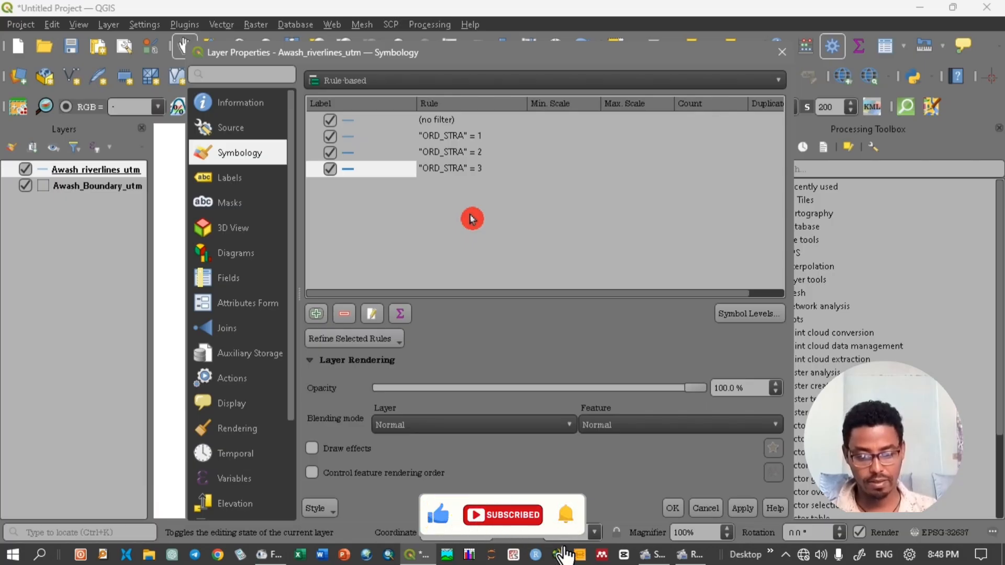
Add another symbology rule with the filter "ORD_STRA" = 4.
click(318, 314)
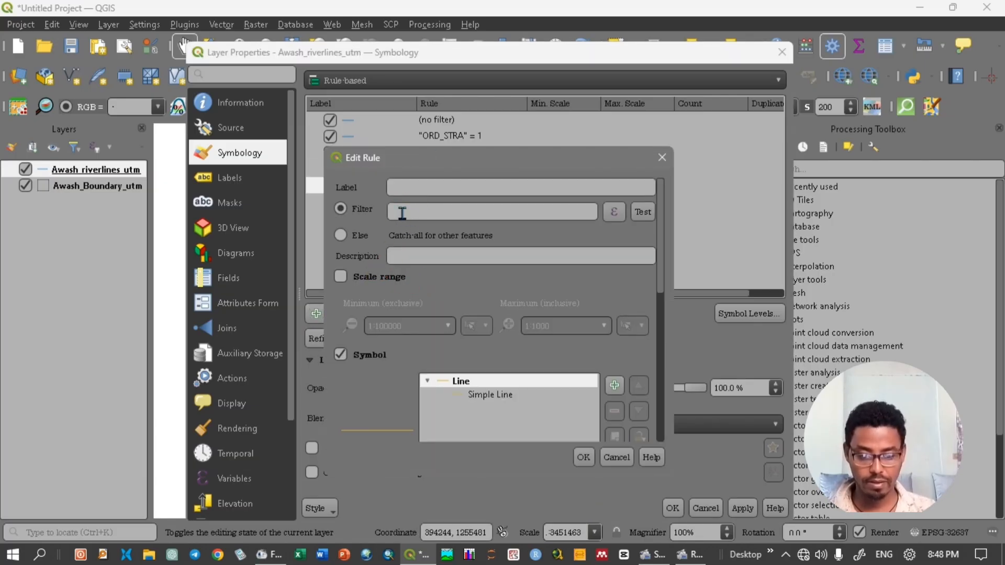
click(402, 213)
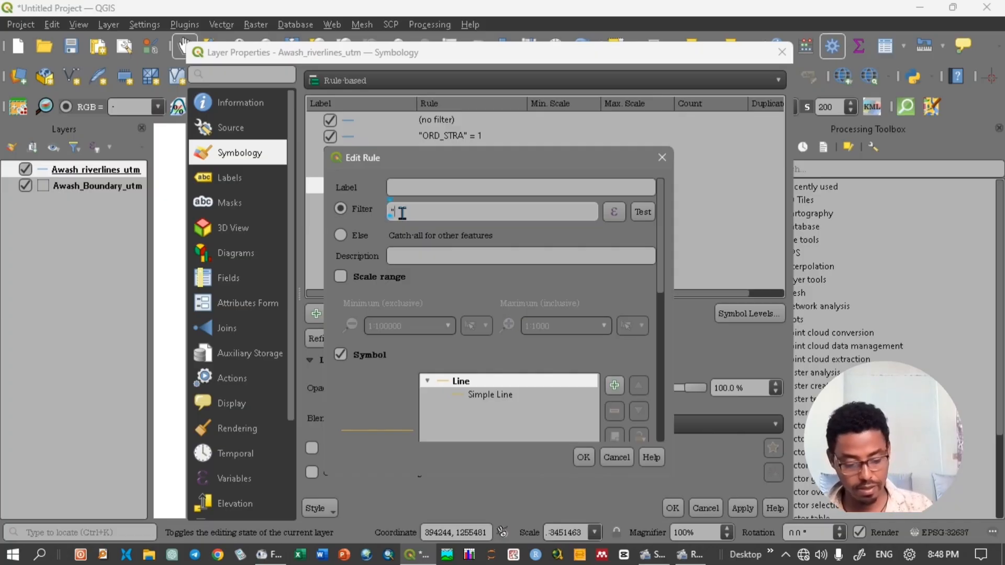
text("ORD_)
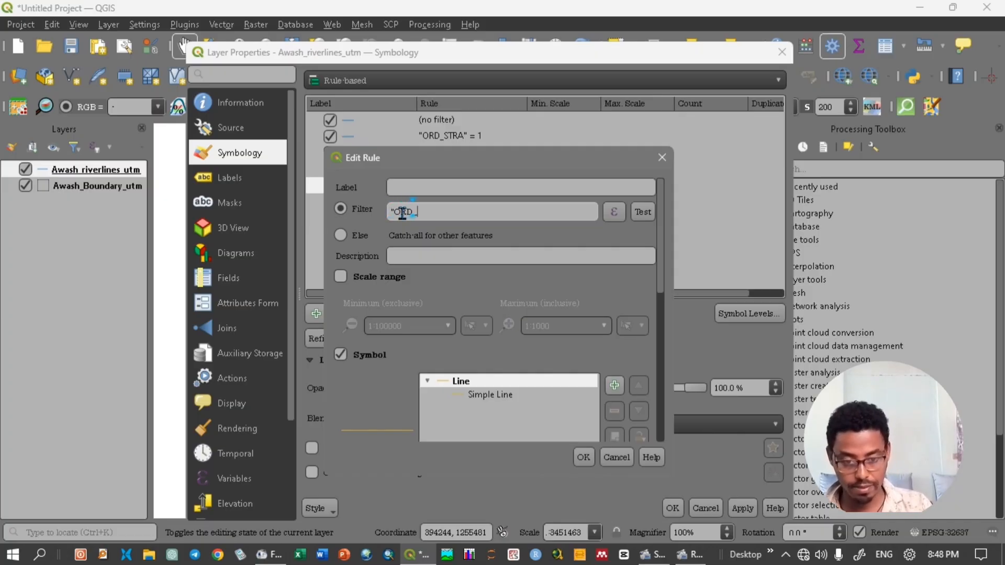
text(STRA" = 4)
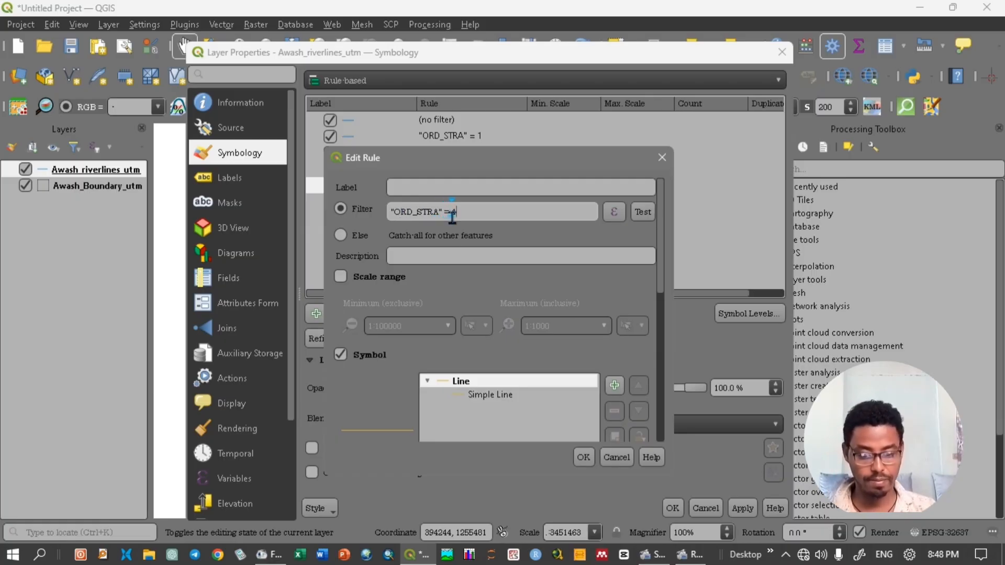
Set the "ORD_STRA" = 4 rule's line width to 0.8 mm and its colour to blue #1f78b4, and accept the rule.
scroll(510, 307, down, 5)
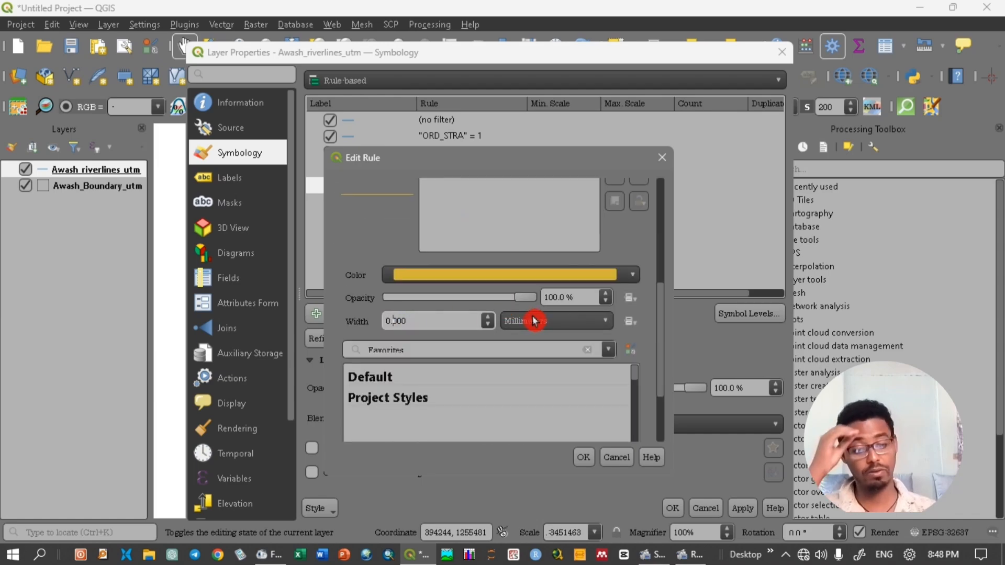
text(8)
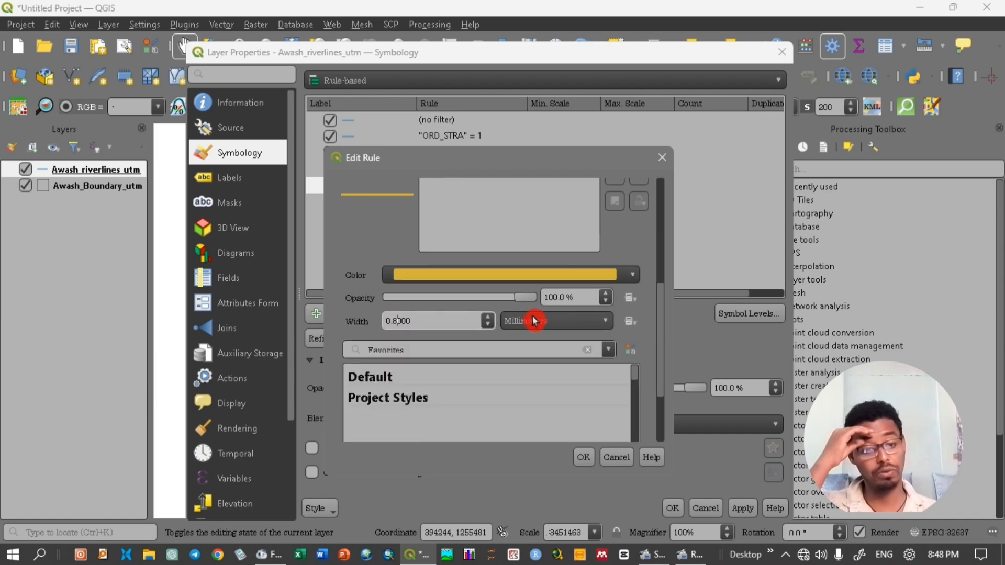
click(633, 284)
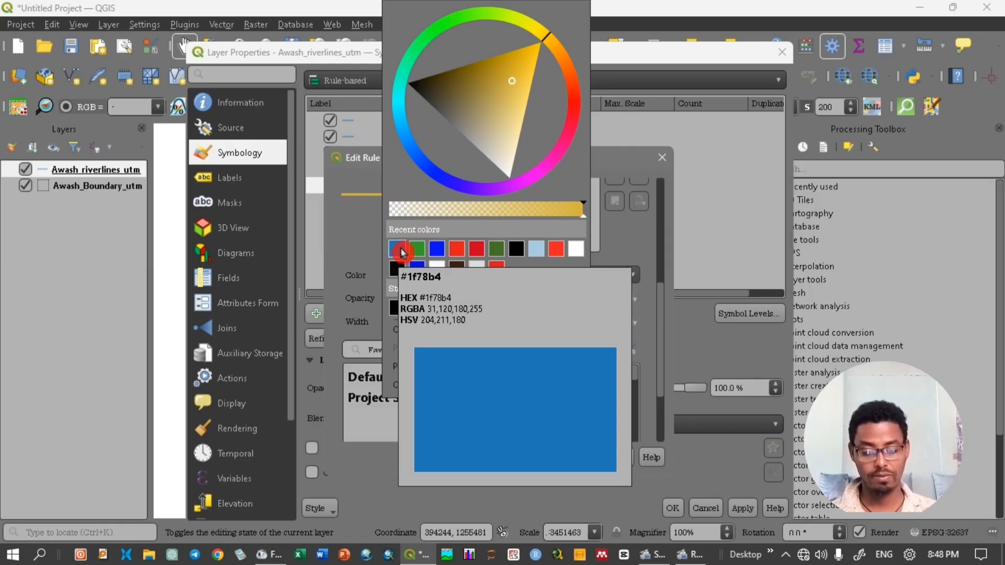
click(400, 247)
click(591, 461)
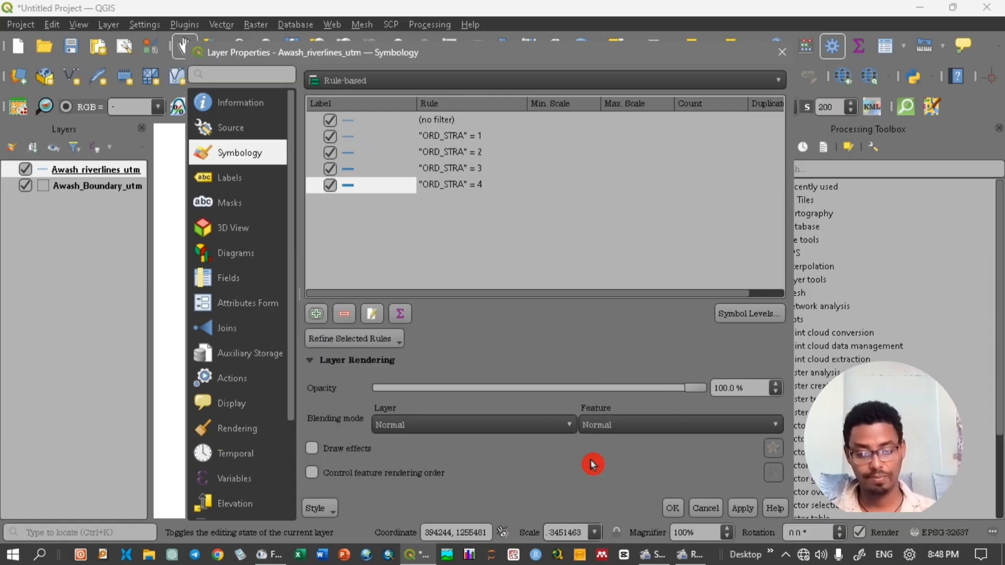
Add another symbology rule with the filter "ORD_STRA" = 5.
click(318, 313)
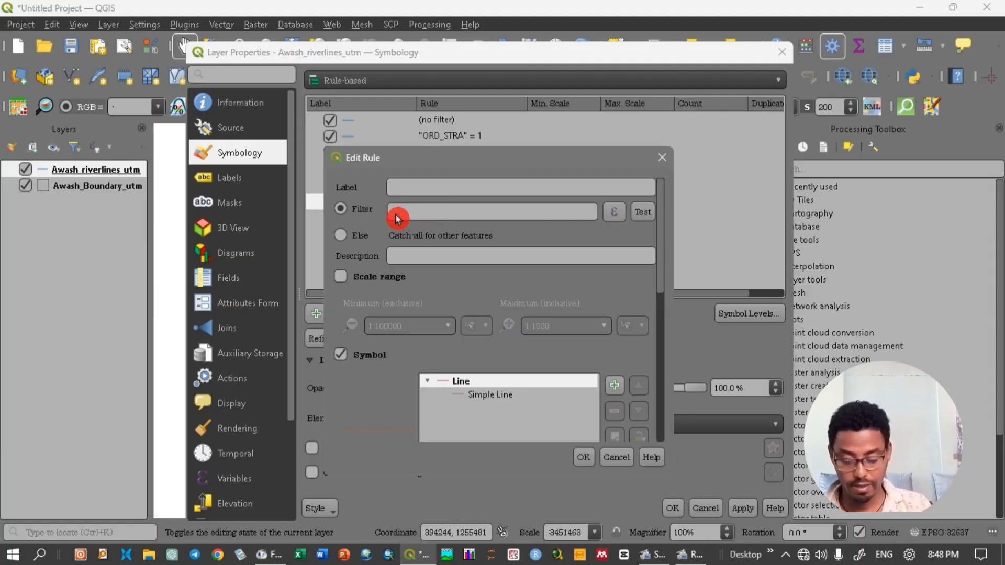
click(397, 217)
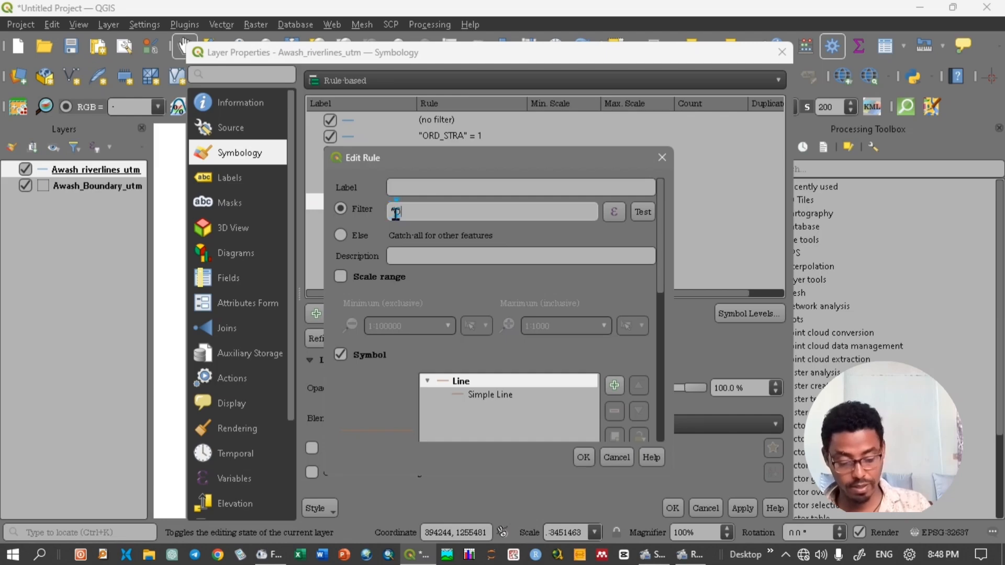
text("ORD_S)
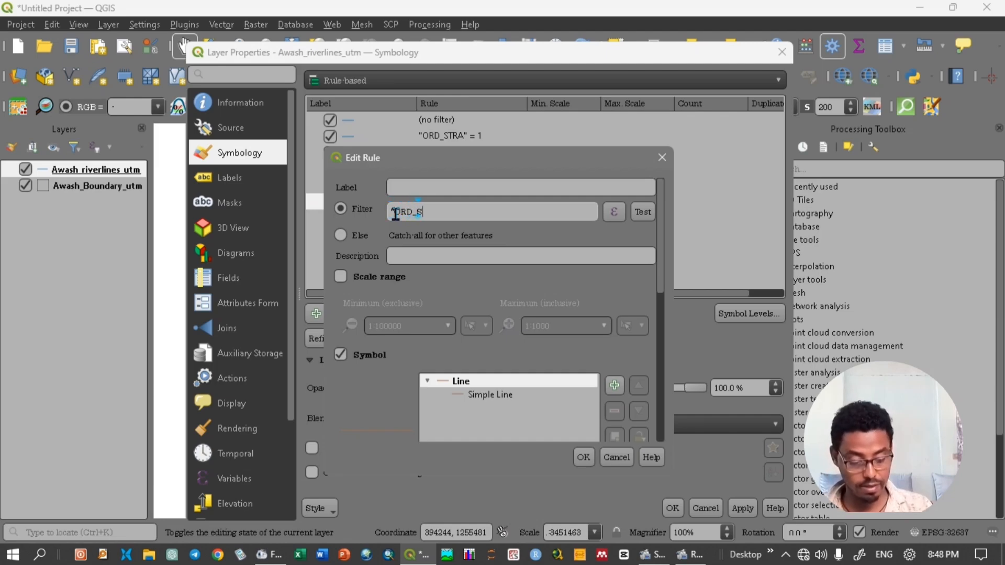
text(TRA" = 5)
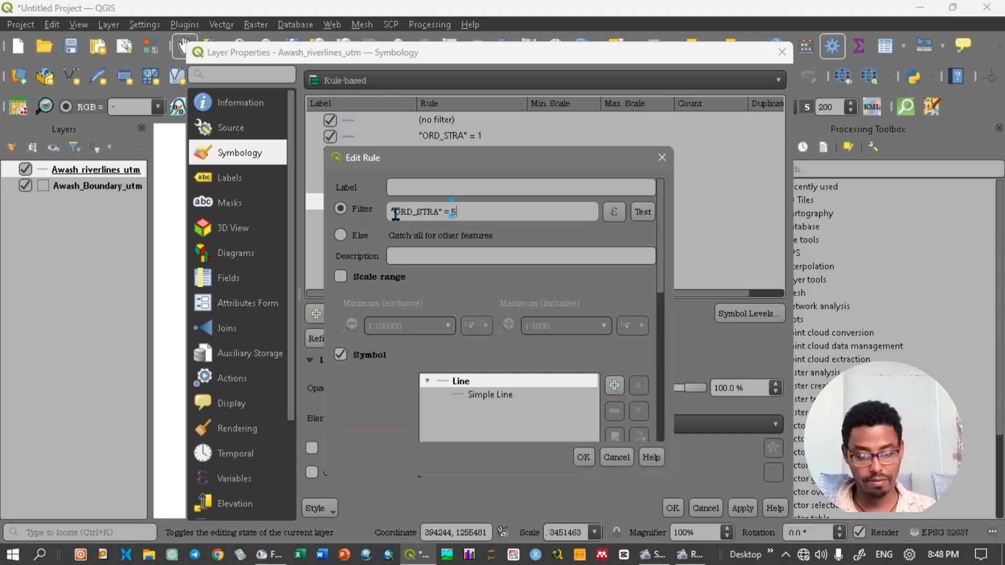
Set the line width of the "ORD_STRA" = 5 rule to 1 mm.
click(486, 306)
scroll(485, 307, down, 4)
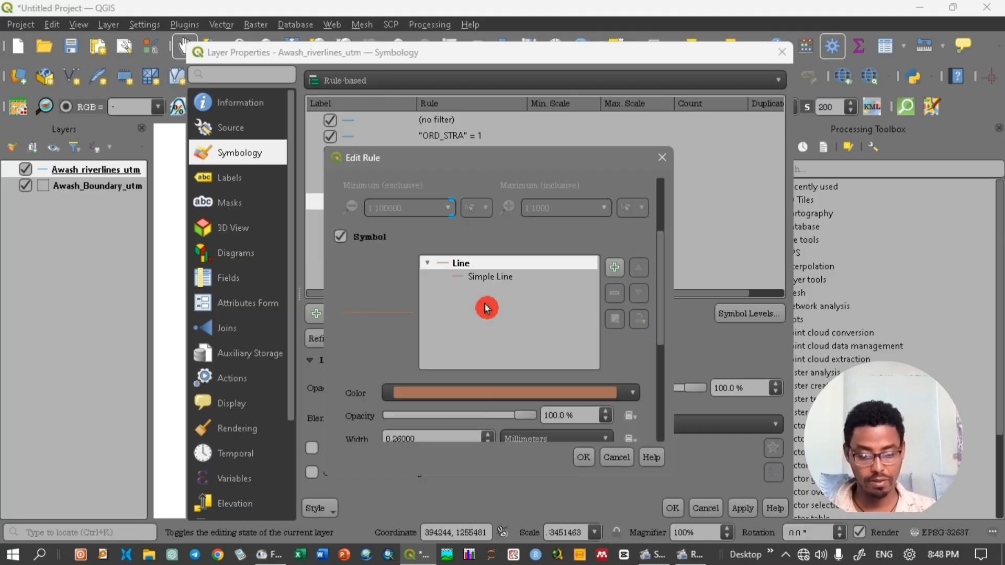
scroll(485, 307, down, 3)
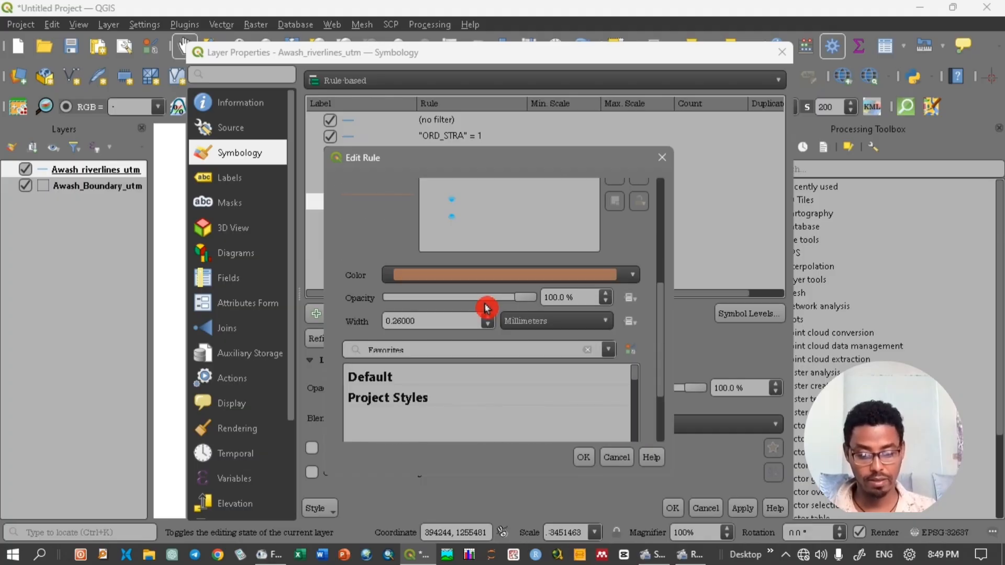
click(402, 321)
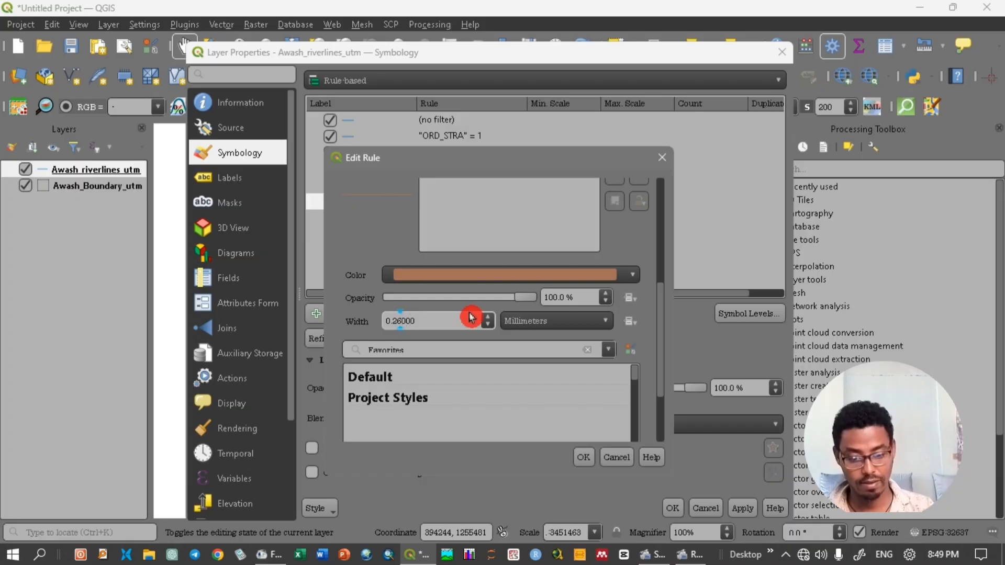
key(BackSpace)
key(BackSpace)
key(BackSpace)
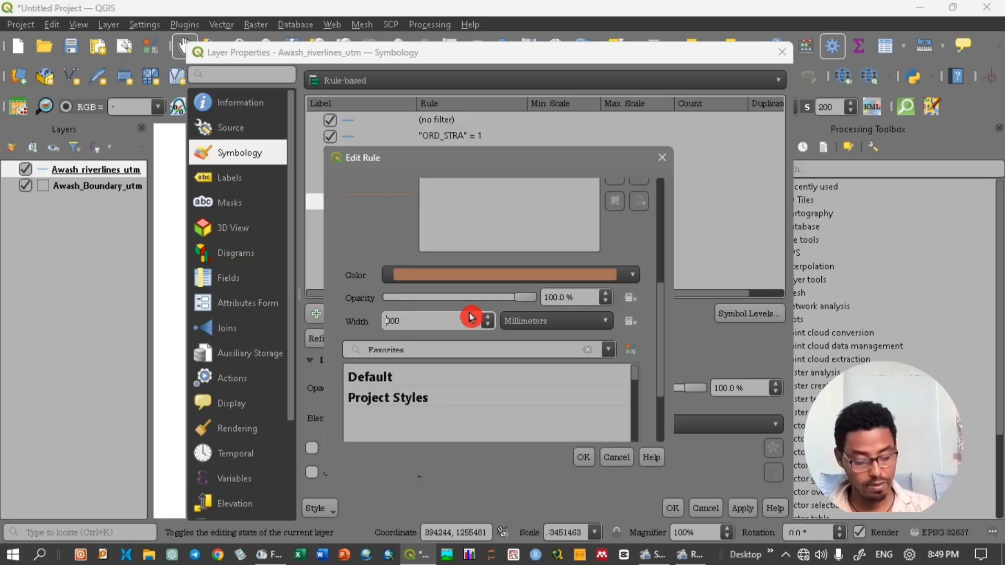
text(1)
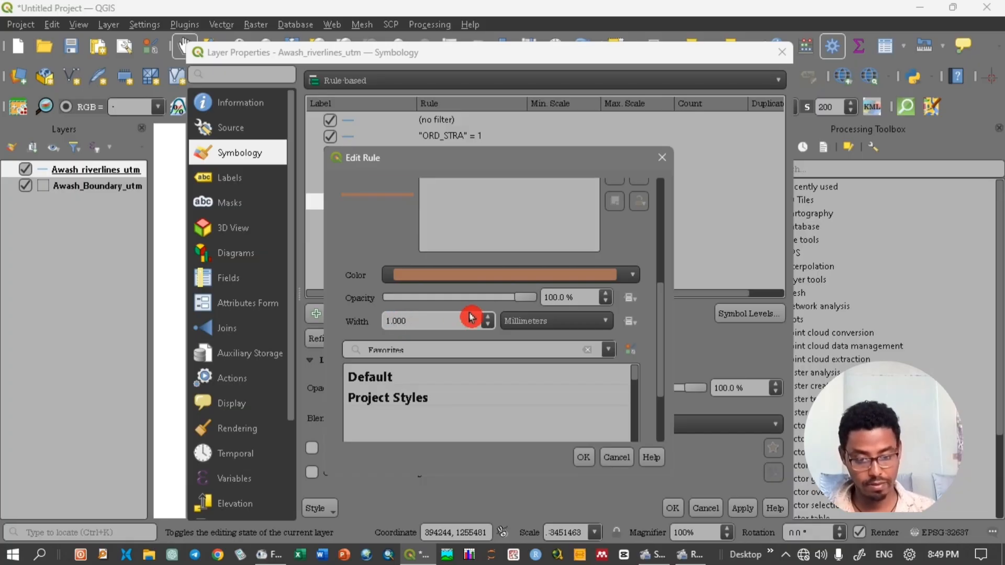
Set the "ORD_STRA" = 5 rule's line colour to the same blue as the other stream-order rules and accept the rule.
click(635, 281)
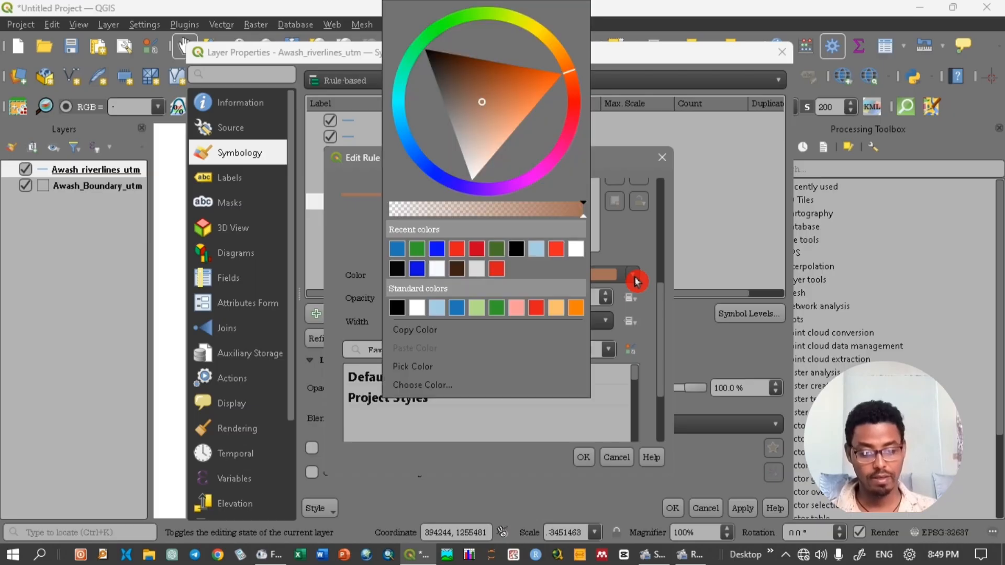
click(398, 253)
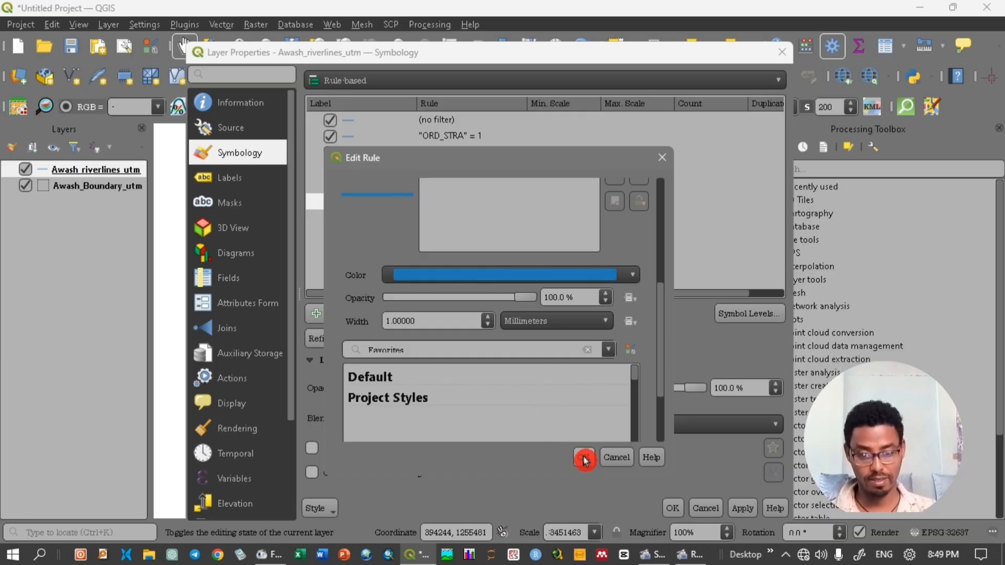
click(584, 460)
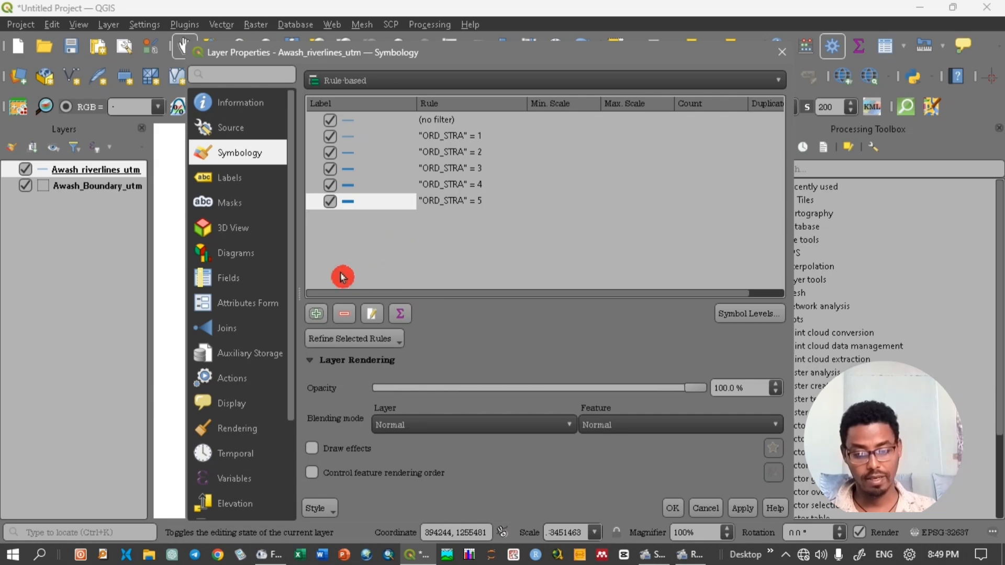
Add another symbology rule with the filter "ORD_STRA" = 6.
click(316, 315)
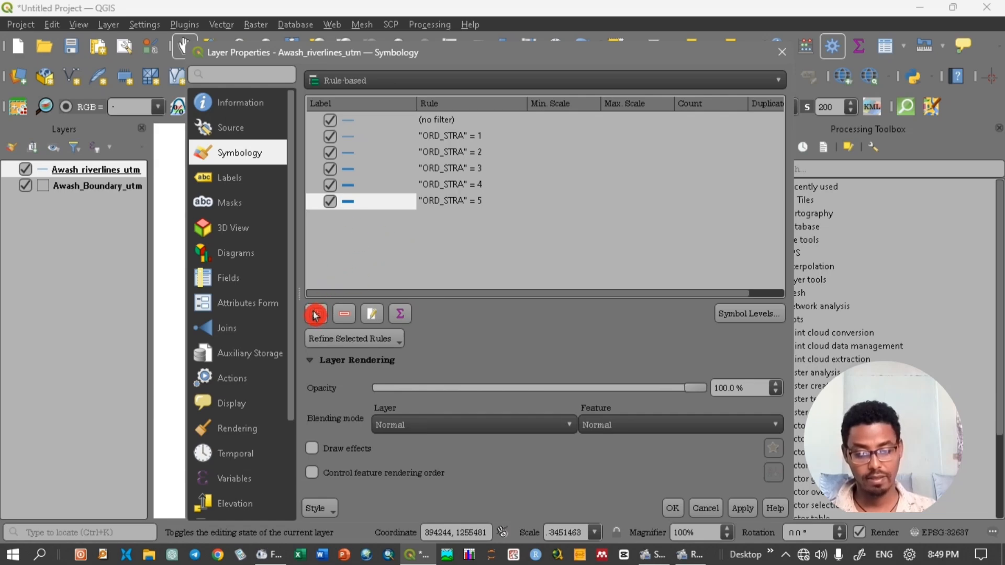
click(414, 214)
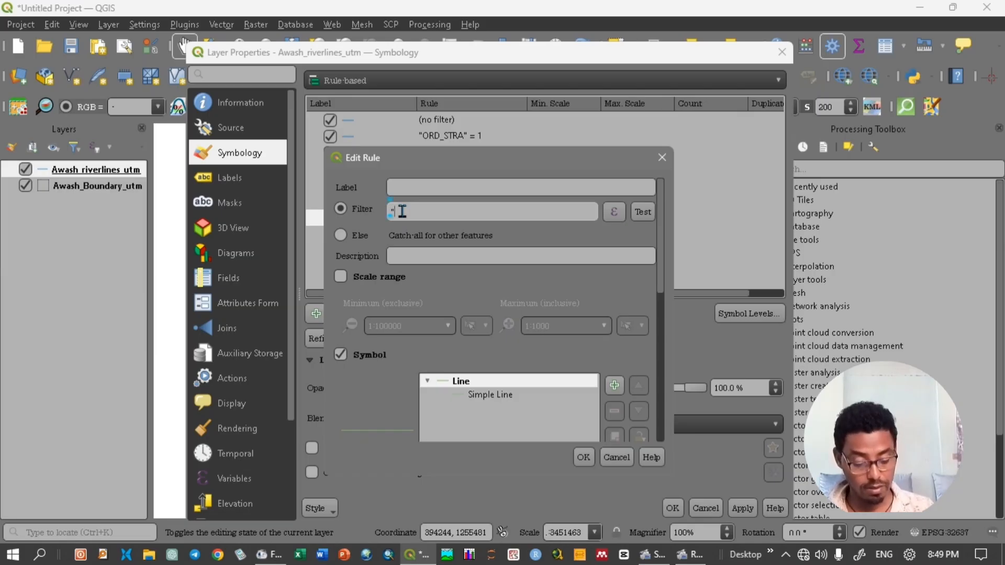
text("ORD_STRA" = 6)
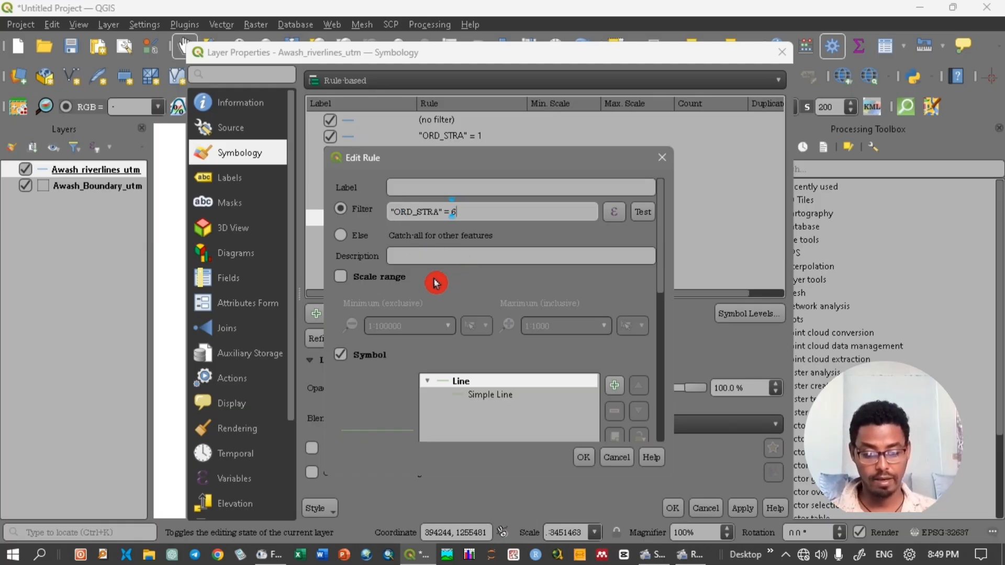
Set the "ORD_STRA" = 6 rule's line width to 1.26 mm and its colour to the same blue, and accept the rule.
scroll(432, 282, down, 4)
scroll(433, 283, down, 4)
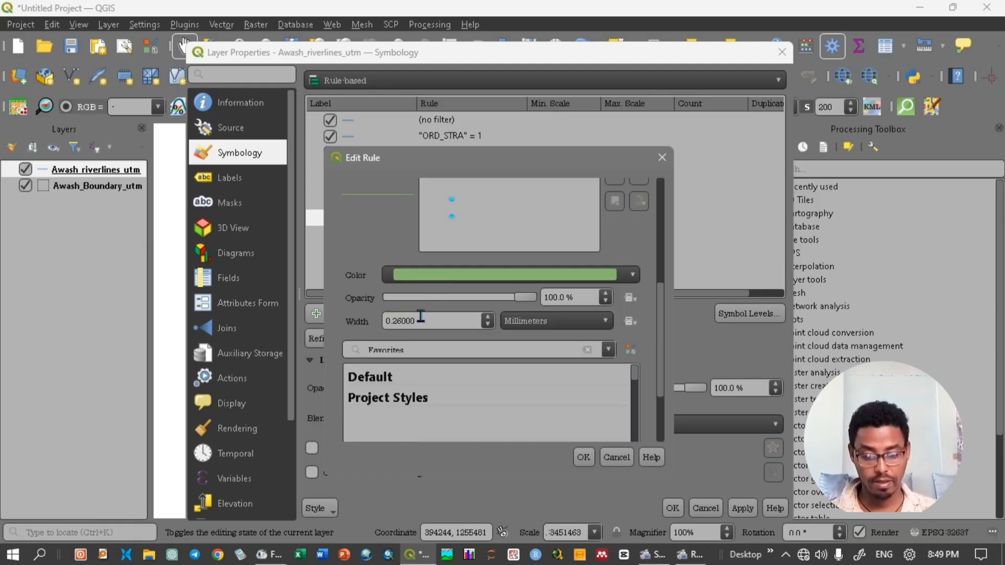
click(389, 320)
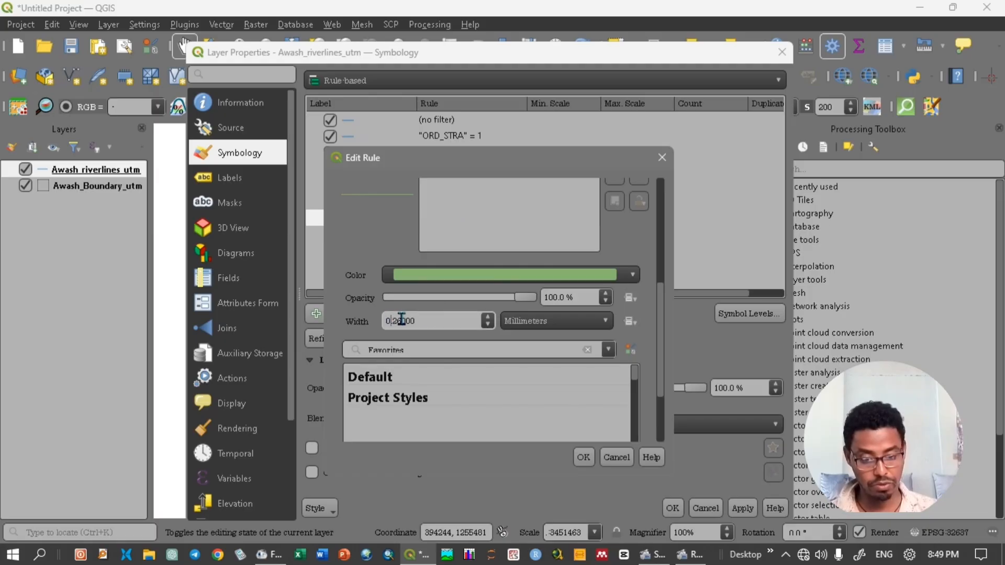
key(BackSpace)
text(1)
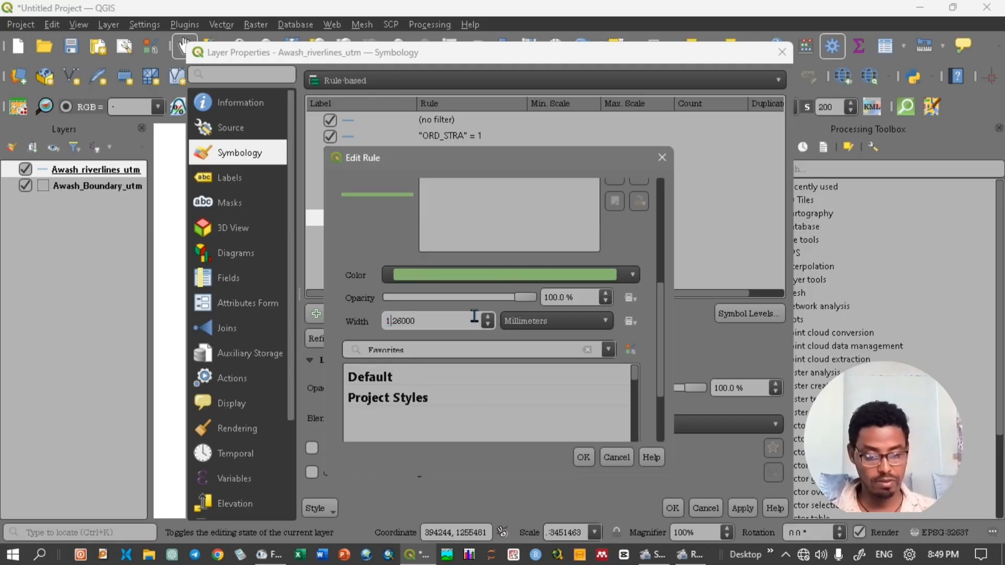
click(636, 283)
click(396, 256)
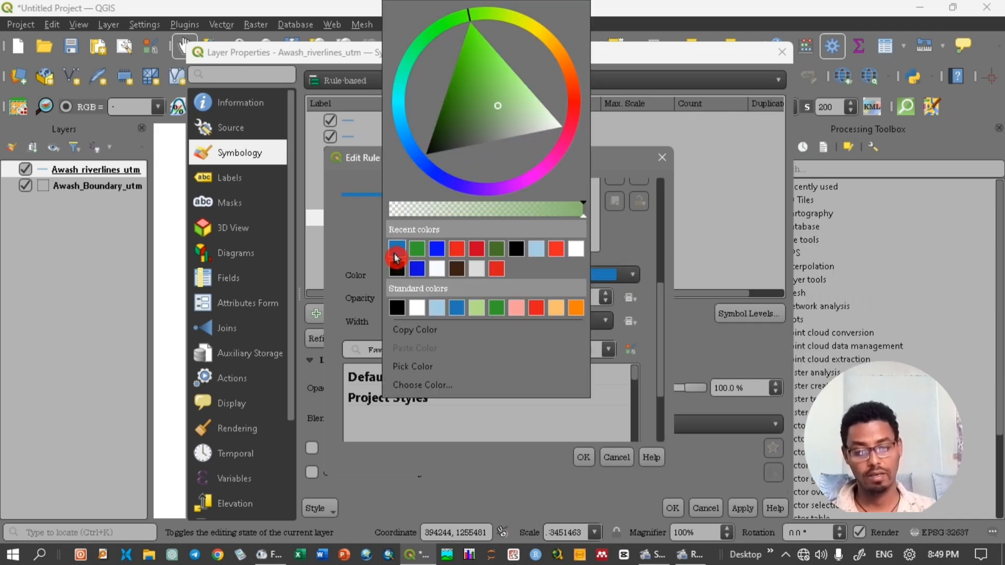
click(585, 463)
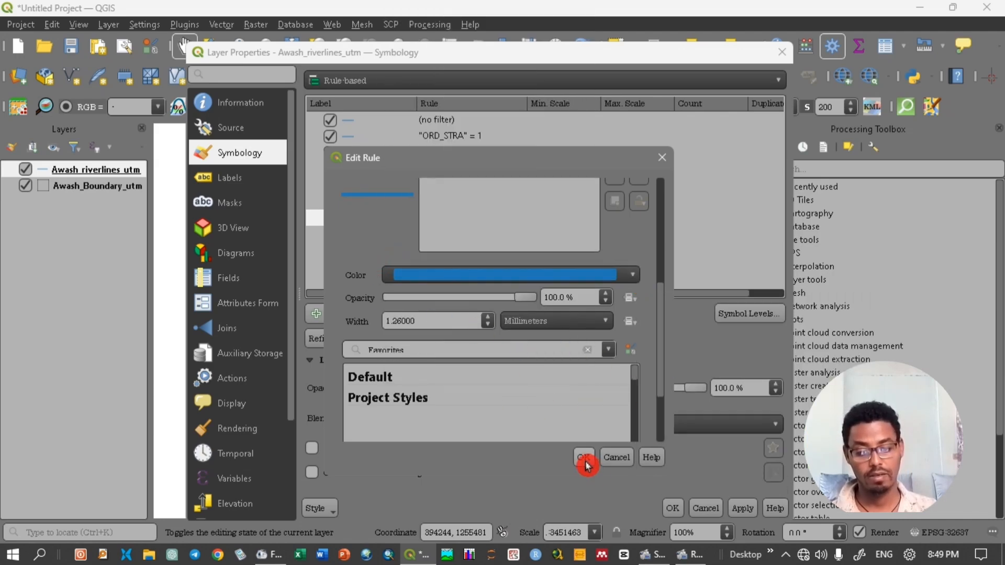
click(585, 464)
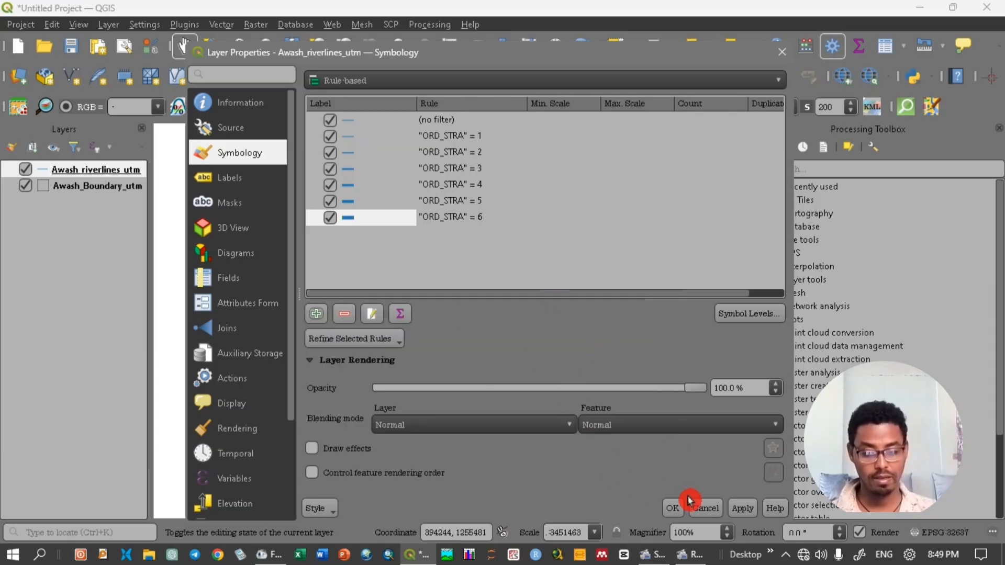
Apply the rule-based symbology to Awash_riverlines_utm, close the layer properties, and collapse the layer's legend.
click(735, 509)
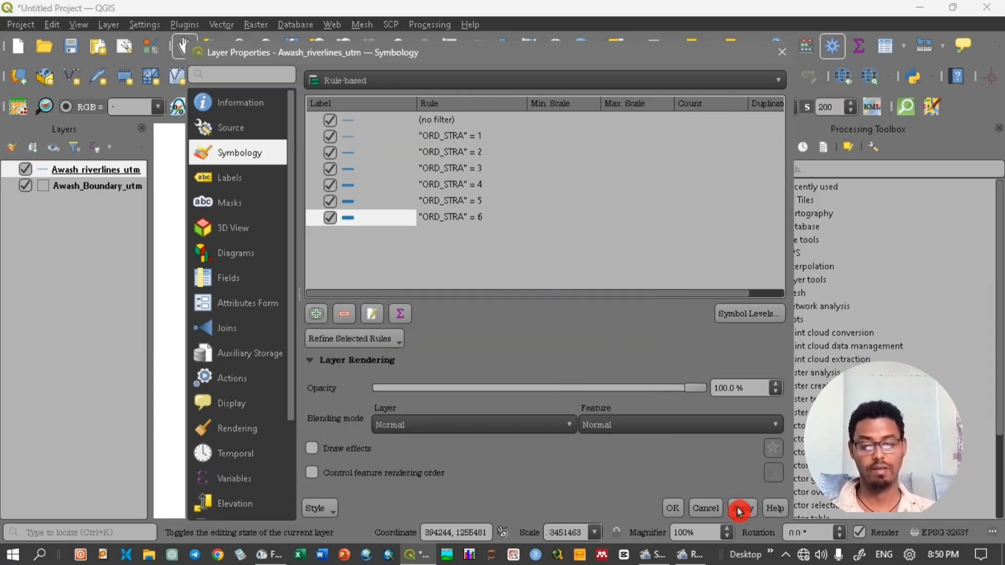
click(674, 509)
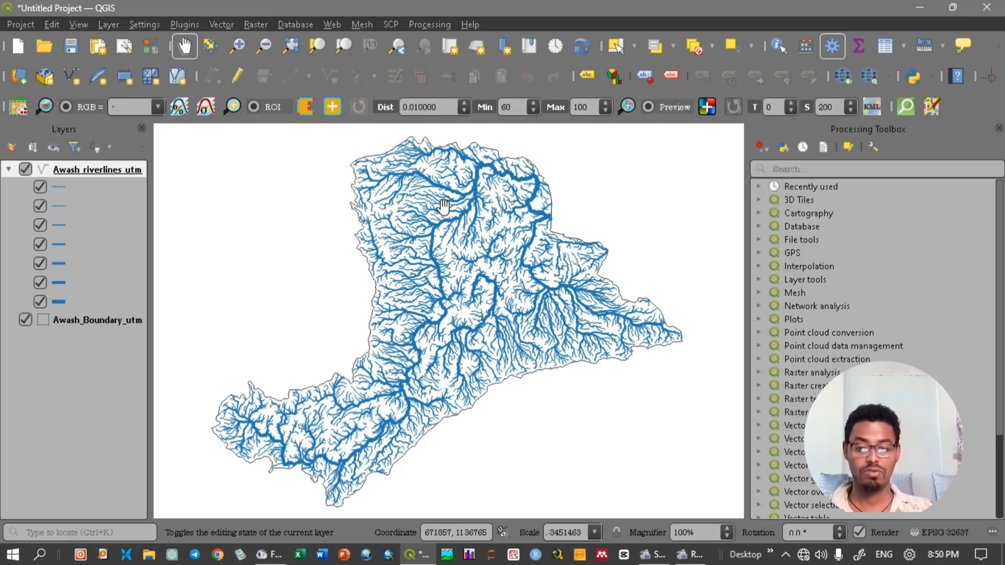
click(8, 169)
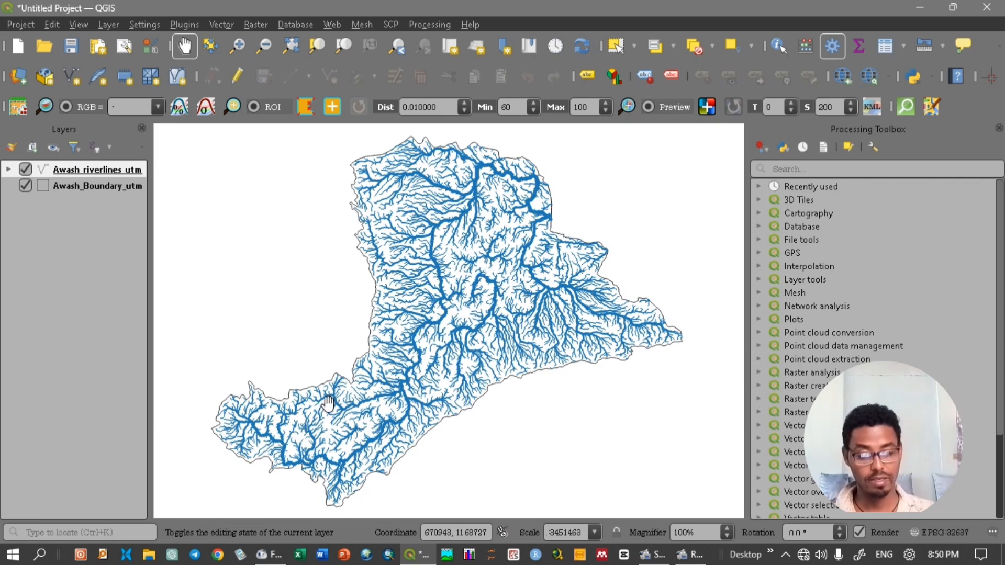
Switch to File Explorer, open the Downloads folder, and view the exported river map images to compare the plain and stream-order styling.
click(147, 561)
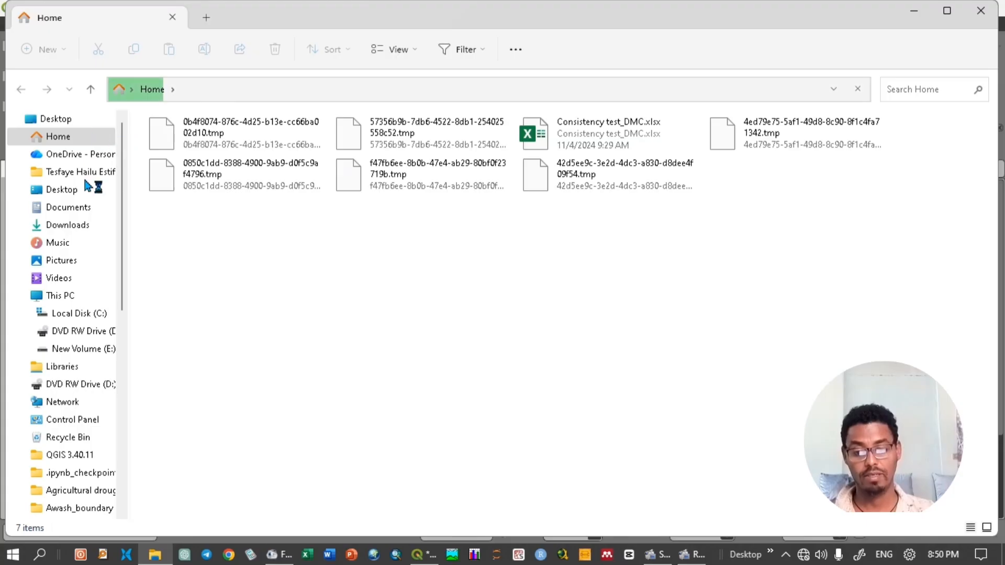
click(79, 227)
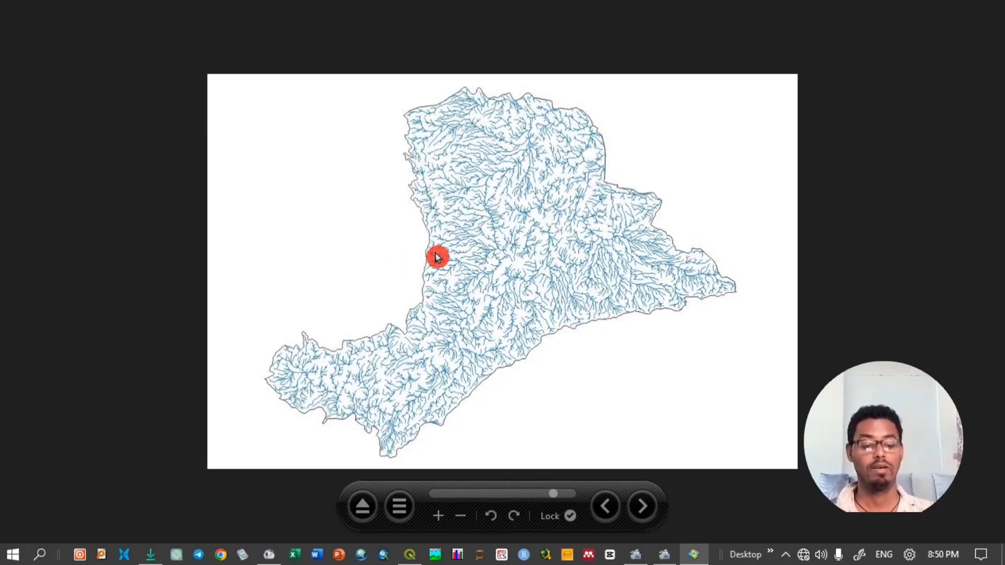
click(642, 511)
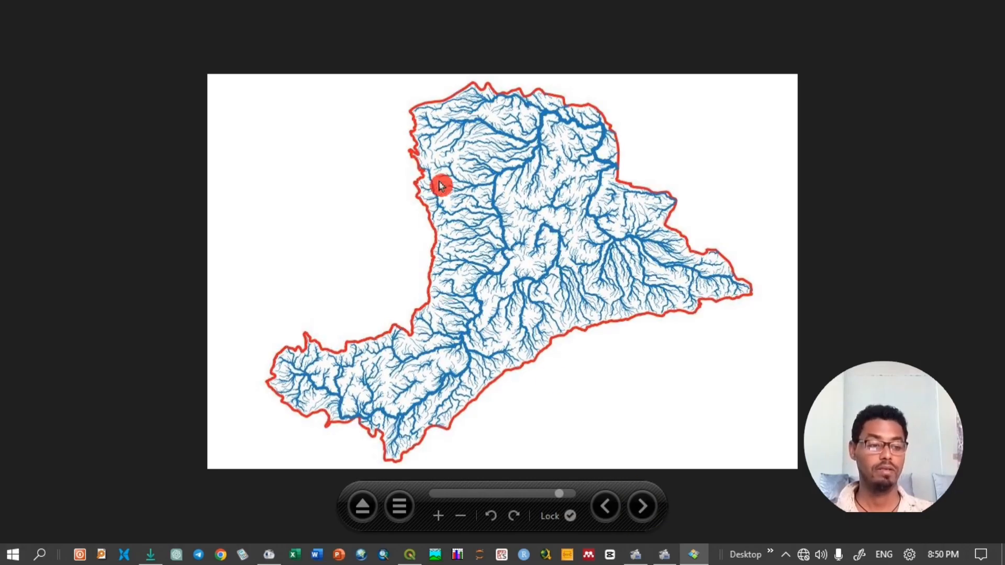